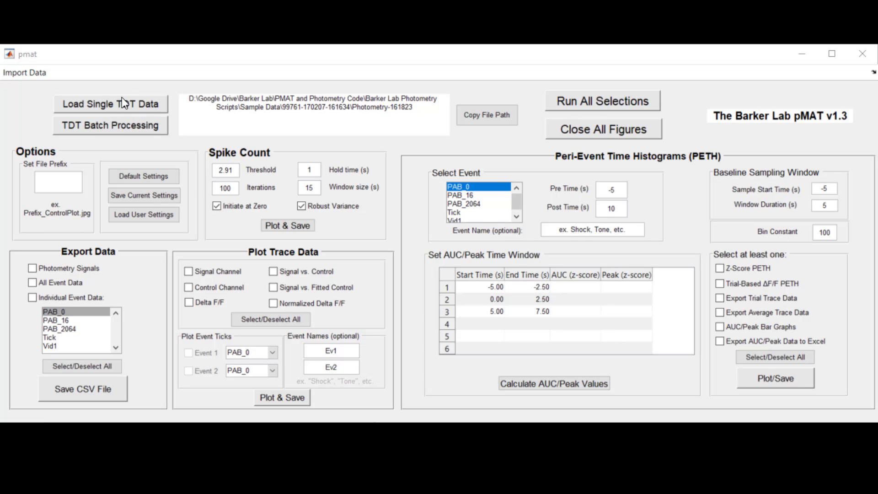
left_click(36, 75)
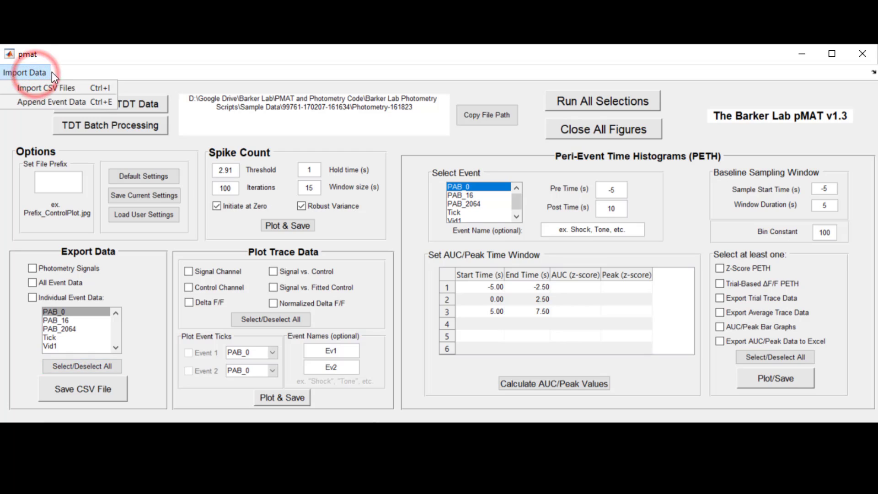
left_click(109, 62)
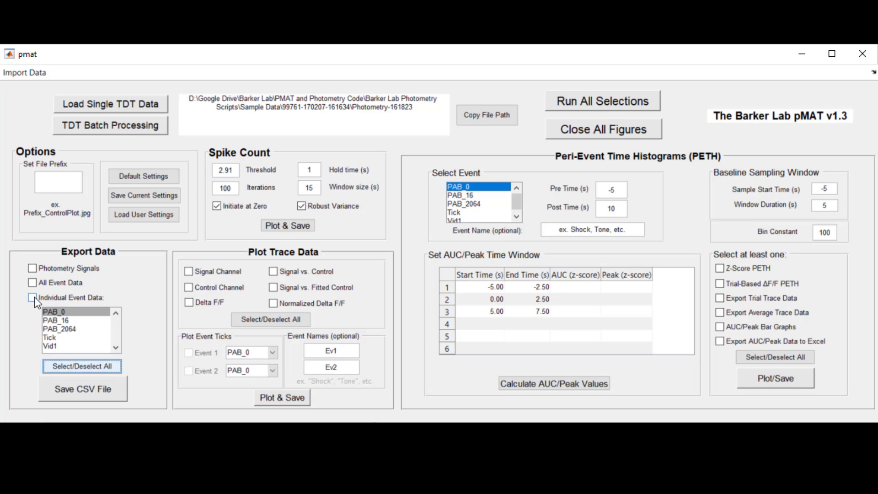
left_click(33, 297)
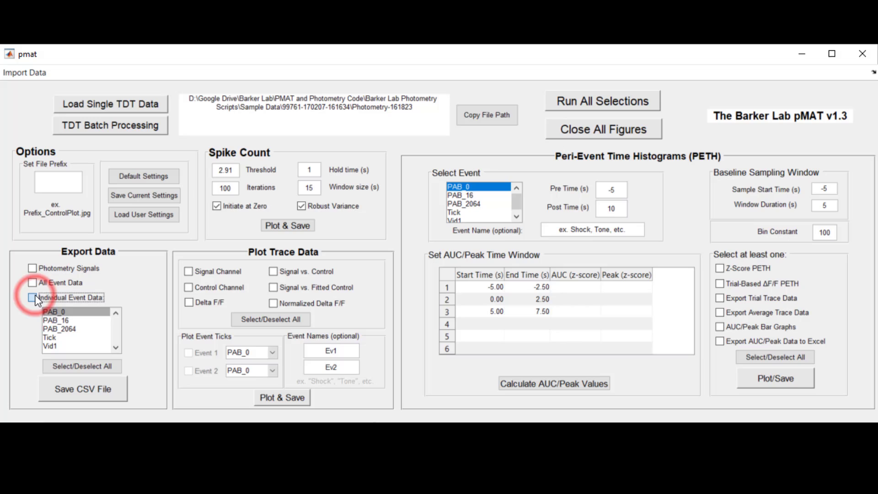
left_click(32, 282)
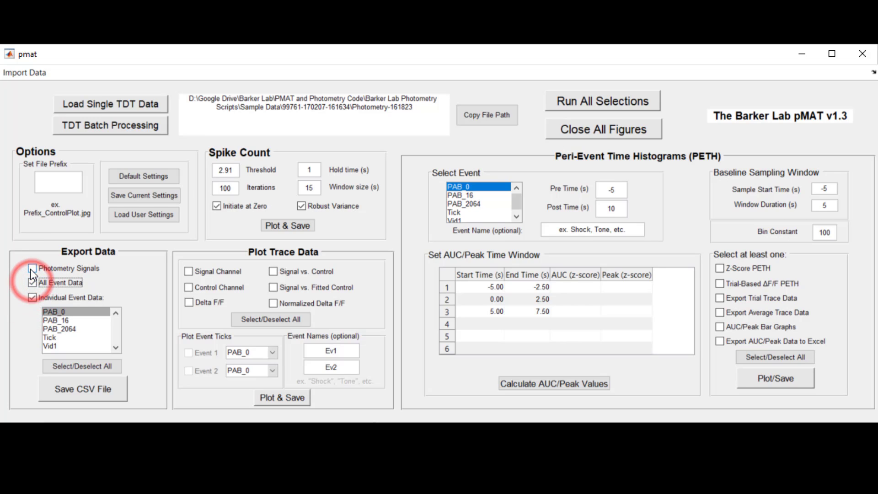
left_click(30, 269)
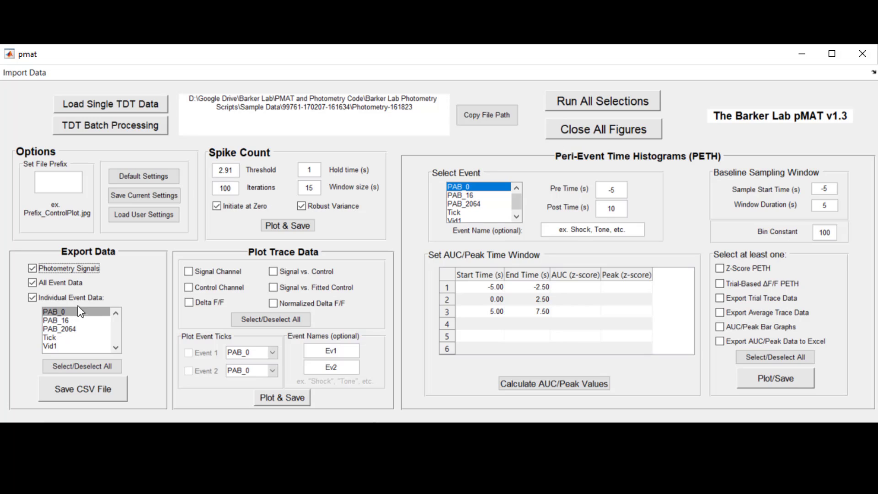
left_click(63, 312)
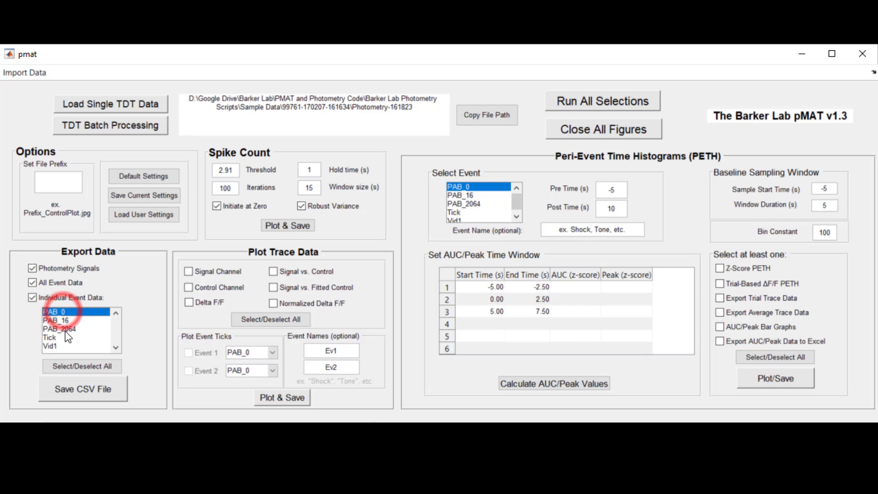
left_click(65, 329, "shift")
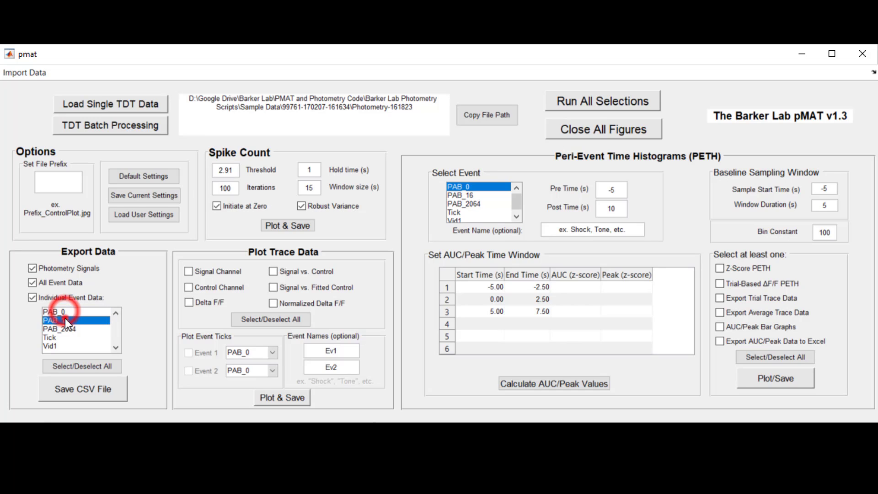
left_click(68, 329)
left_click(64, 318, "ctrl")
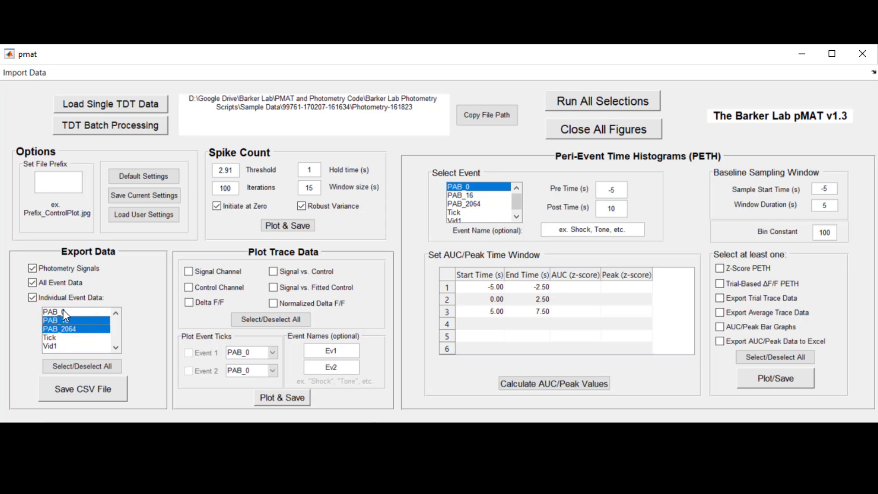
left_click(62, 311, "ctrl")
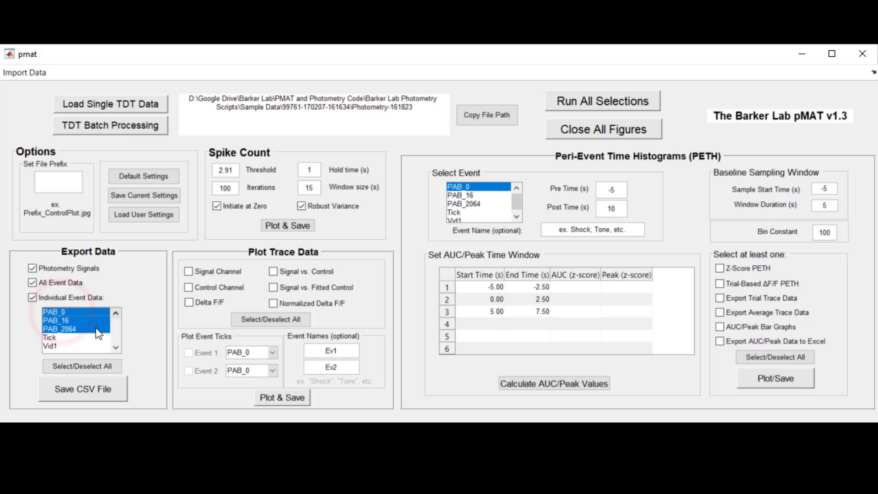
left_click(59, 312)
left_click(70, 329, "shift")
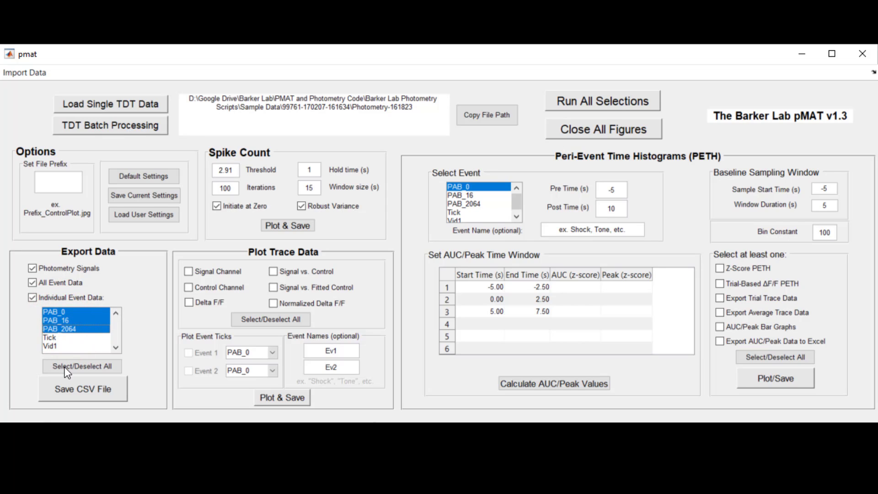
left_click(94, 367)
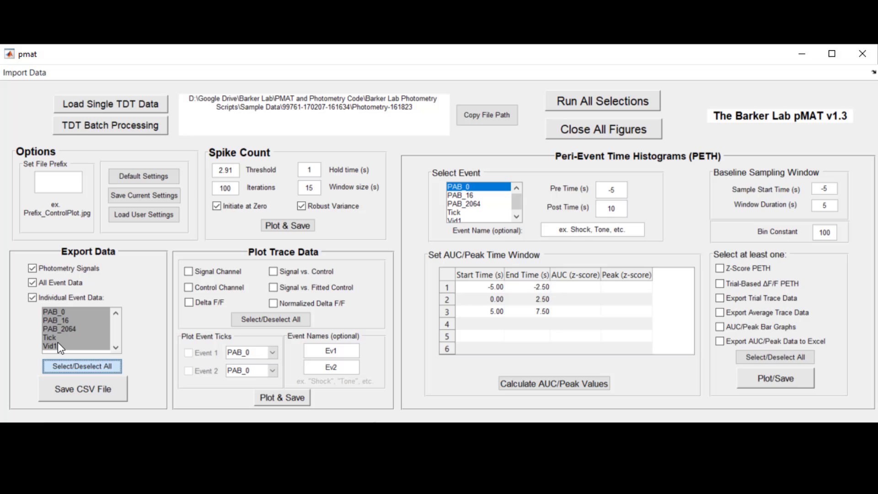
left_click(73, 366)
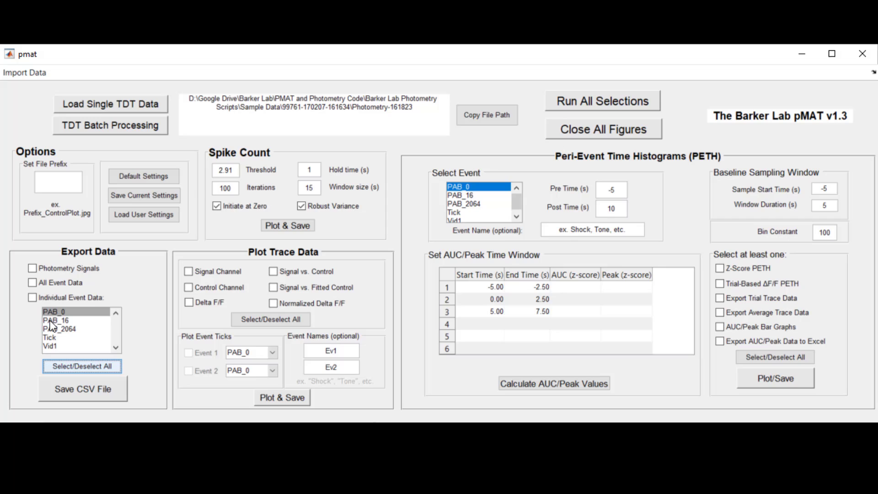
Export the photometry signals, all event data and the individual events PAB_0, PAB_16 and PAB_2064 to CSV files
left_click(37, 269)
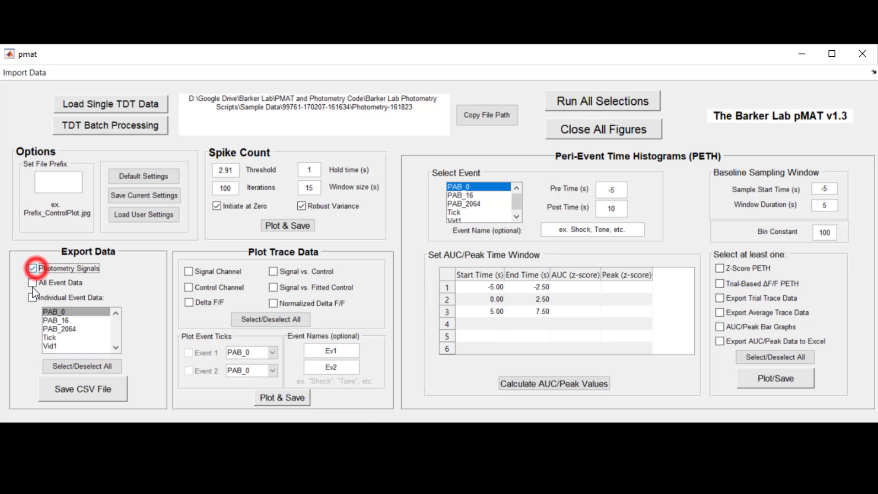
left_click(34, 283)
left_click(34, 298)
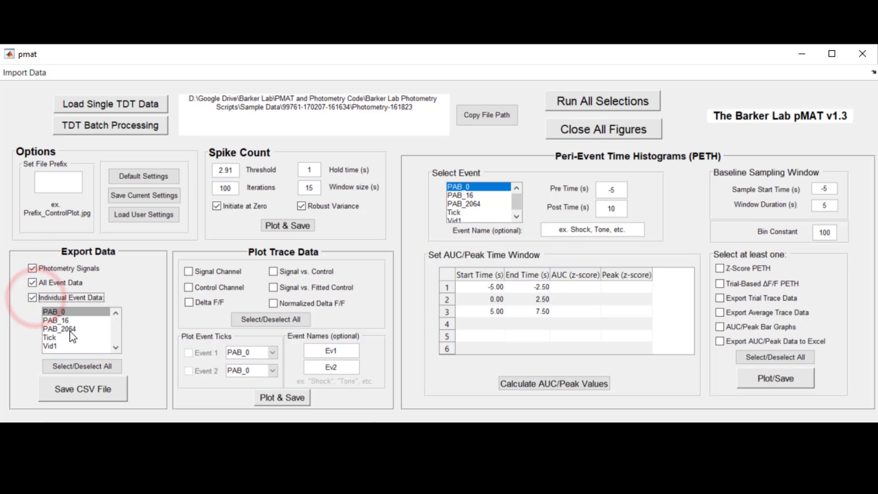
left_click(70, 329, "shift")
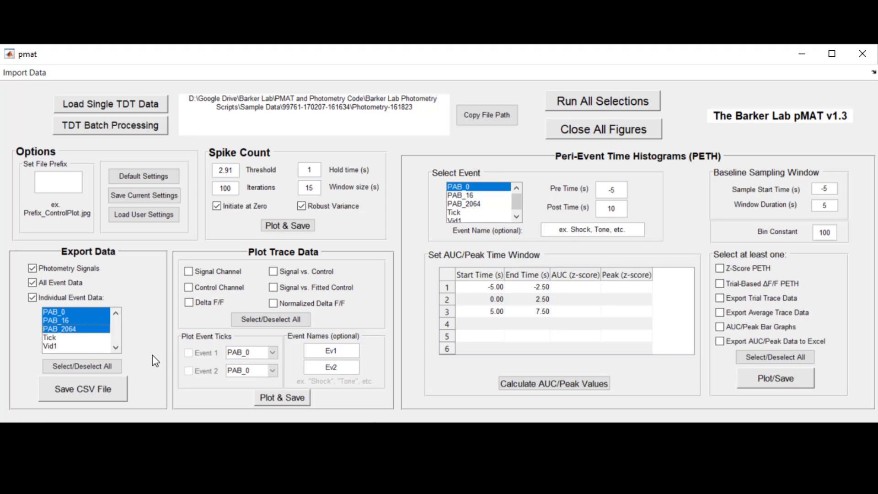
left_click(86, 393)
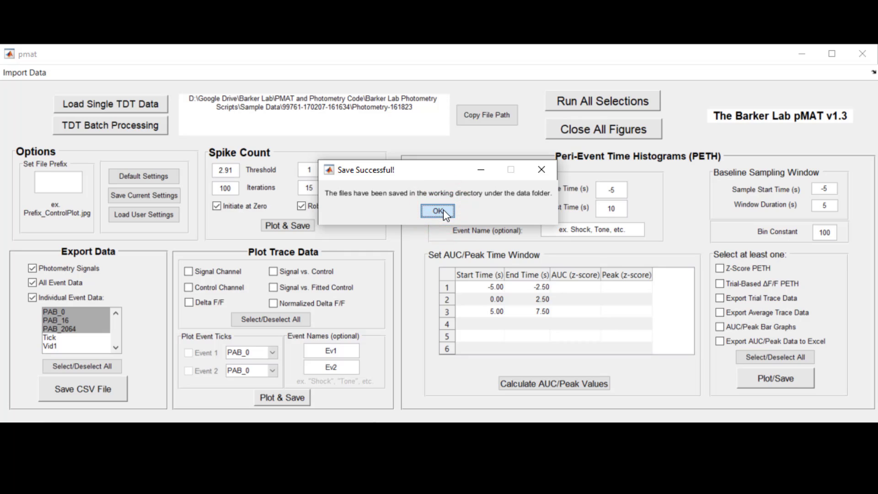
left_click(439, 211)
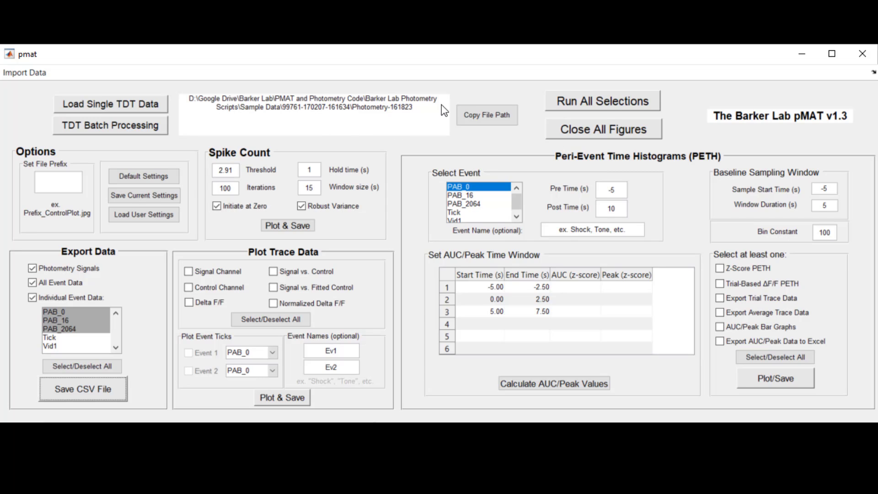
Copy the working directory's file path and open its Data folder in File Explorer
left_click(490, 120)
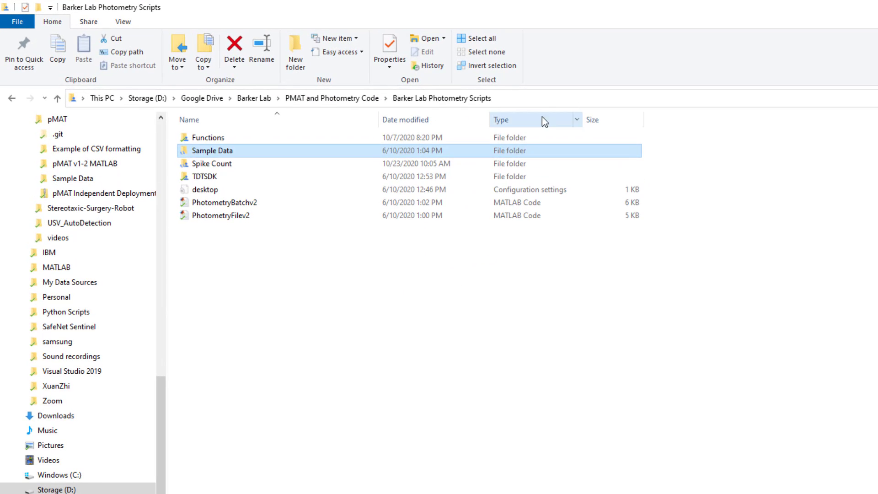
left_click(551, 97)
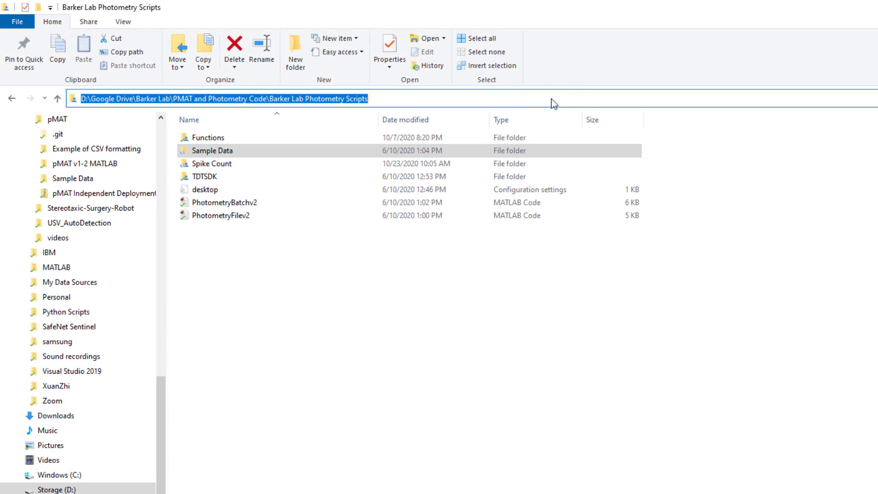
key("ctrl+v")
key("Return")
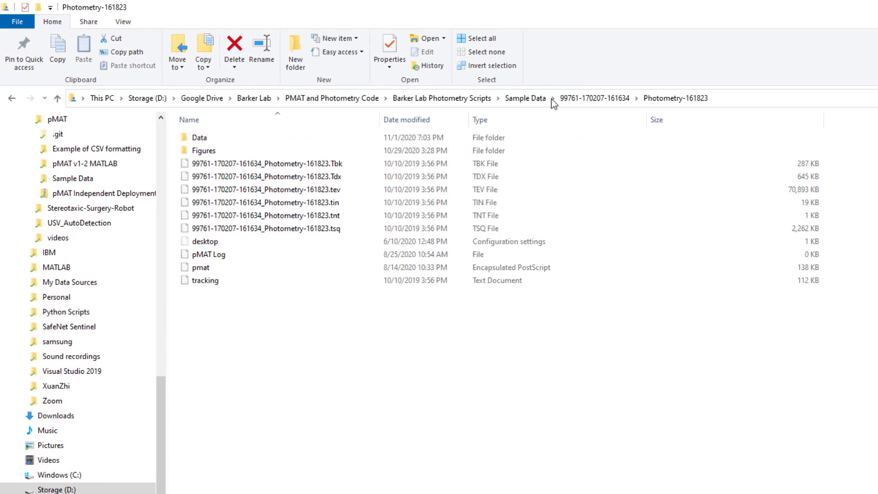
double_click(208, 136)
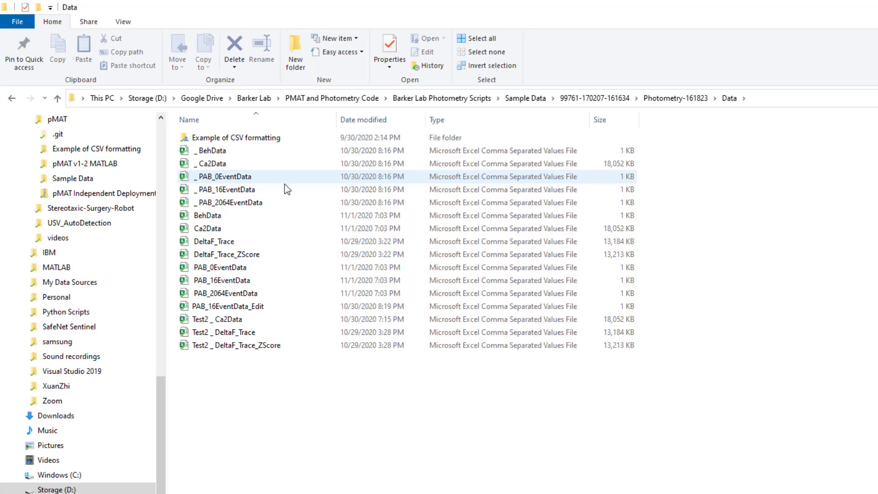
Open the _ PAB_0EventData CSV file in Excel and maximize its window
mouse_move(222, 180)
left_click(229, 178)
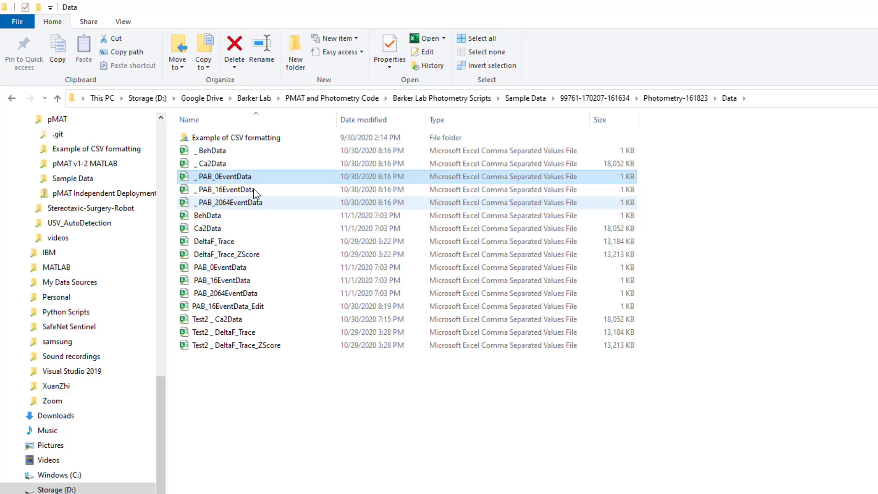
right_click(230, 178)
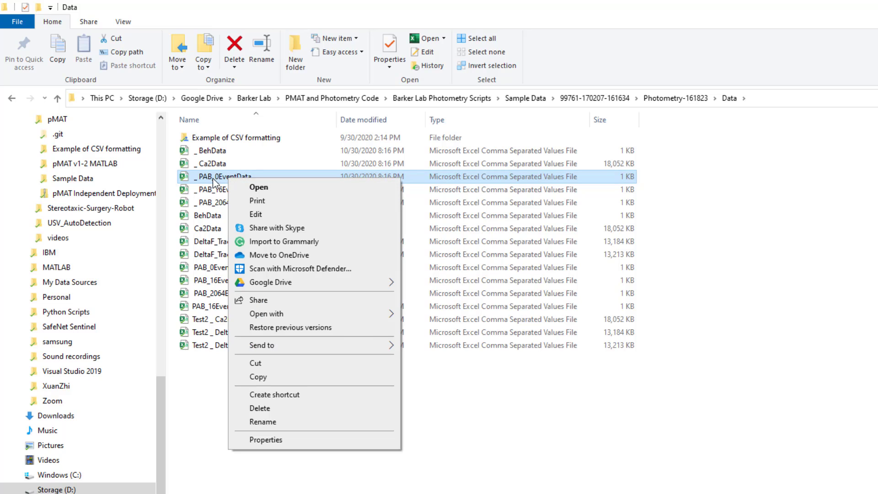
left_click(212, 180)
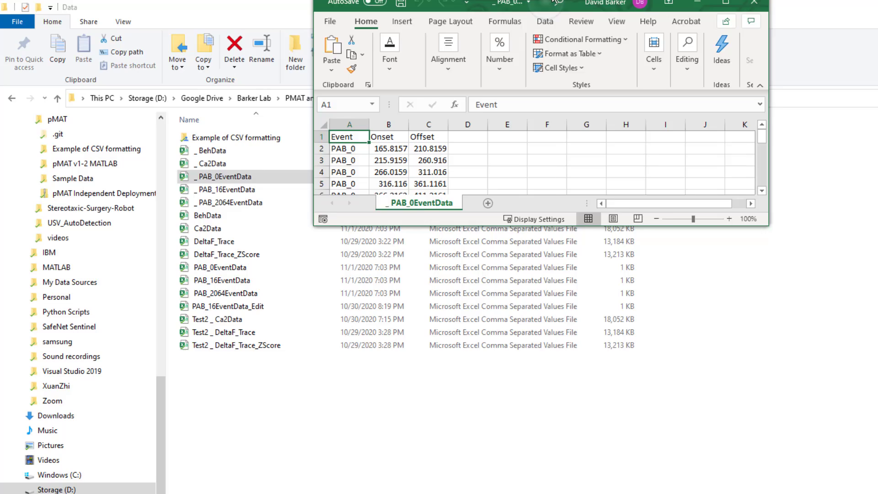
double_click(555, 7)
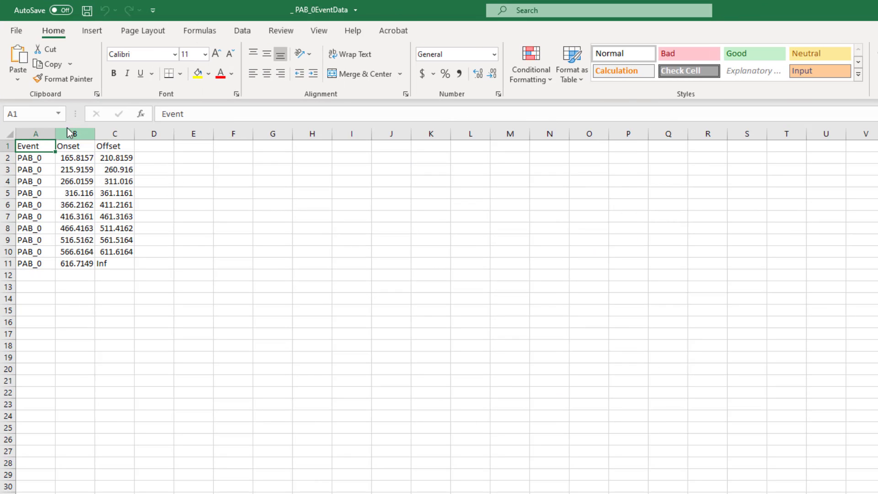
Widen the Event column, examine the event names, onsets and offsets of PAB_0, and close the file without saving
left_click_drag(55, 134, 50, 261)
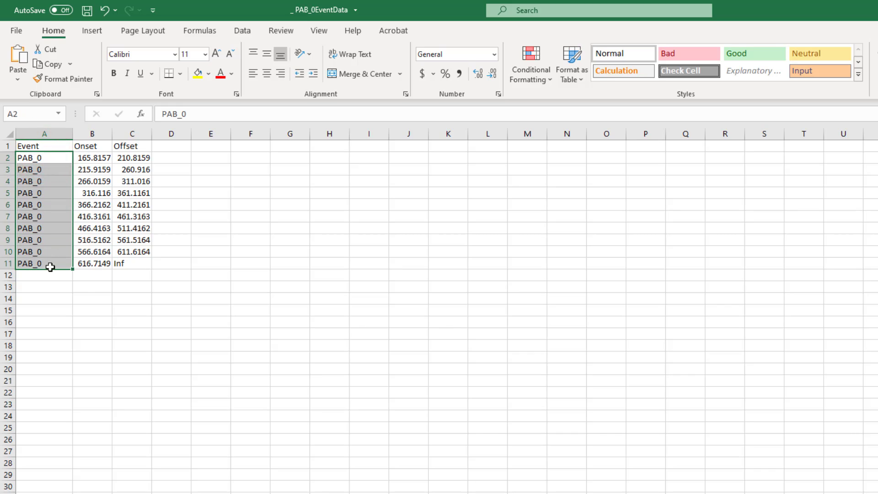
left_click_drag(97, 158, 88, 261)
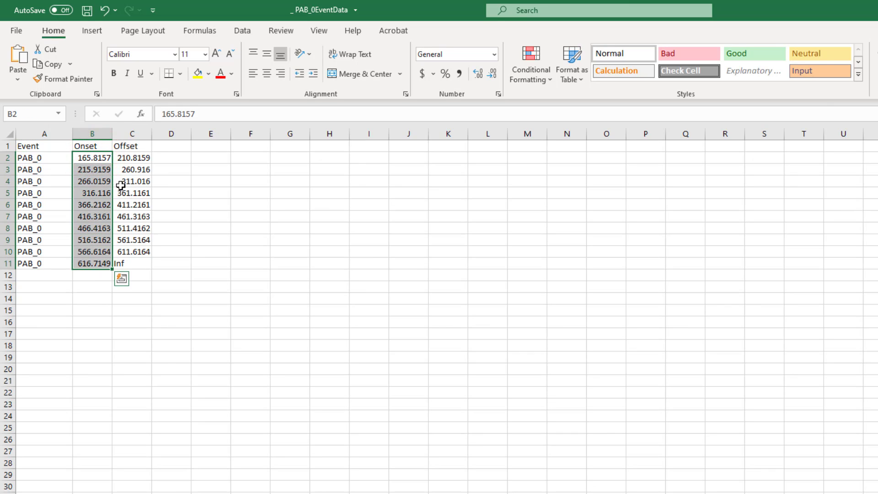
left_click_drag(130, 157, 130, 263)
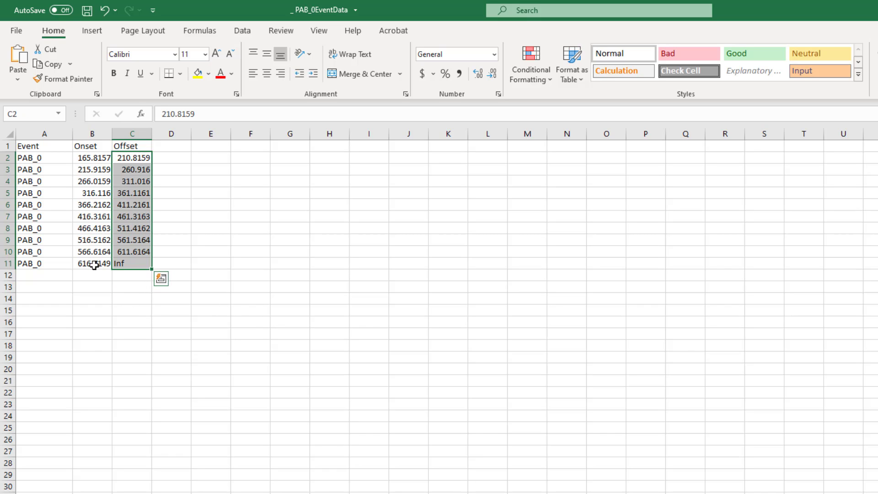
left_click(130, 265)
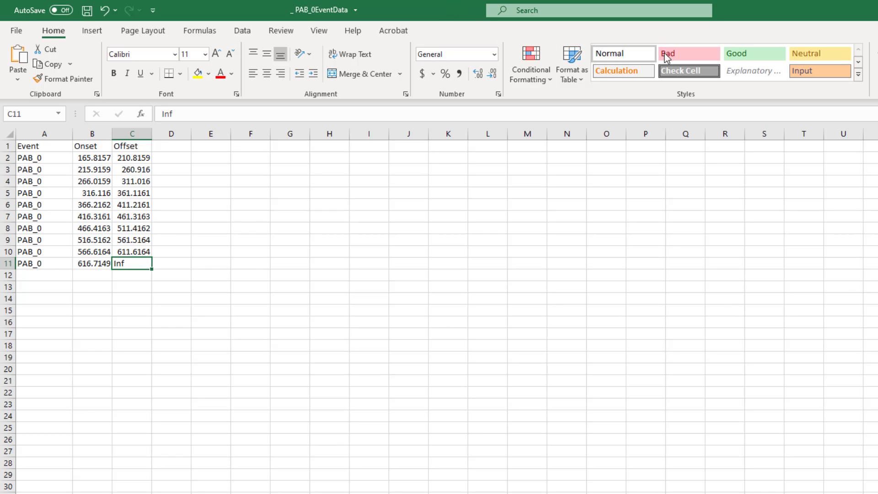
key("ctrl+w")
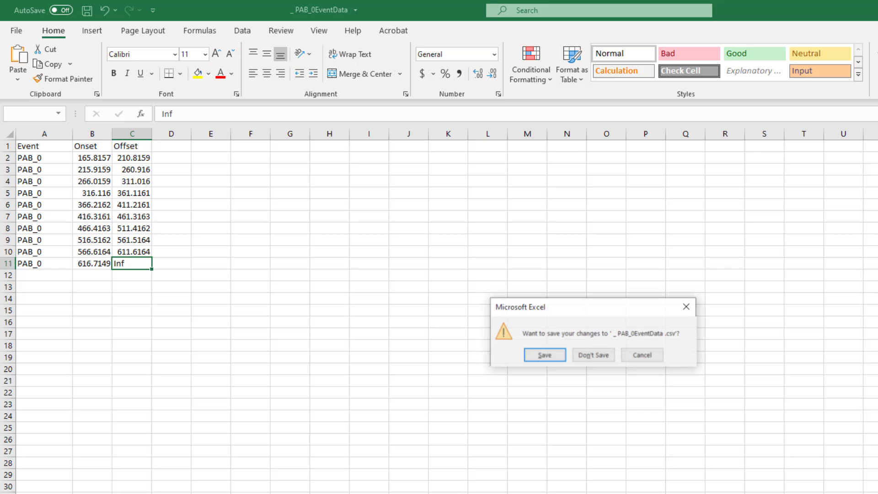
left_click(602, 349)
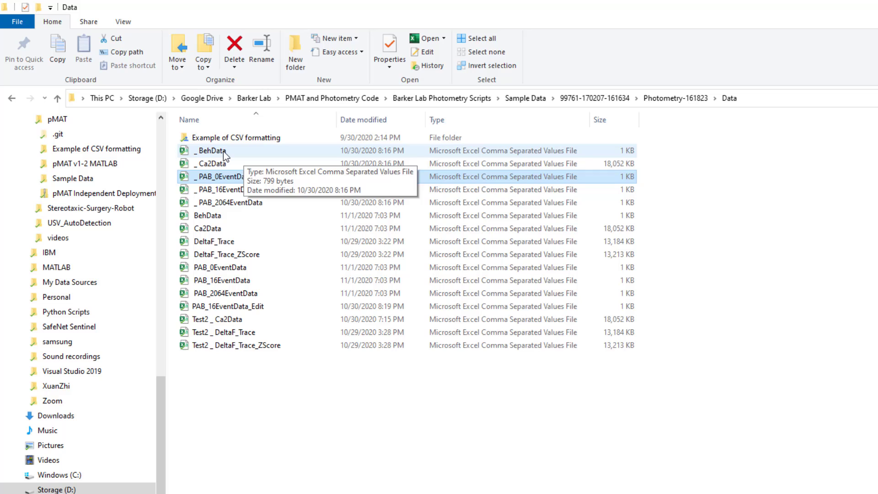
Open the _ BehData CSV file, widen its Event column, and examine the Event, Onset and Offset columns
double_click(224, 151)
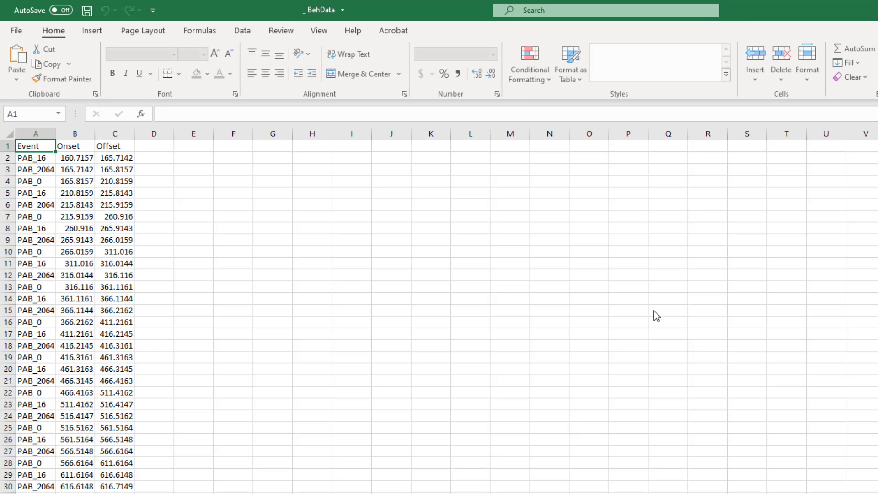
left_click_drag(55, 133, 119, 137)
left_click(78, 157)
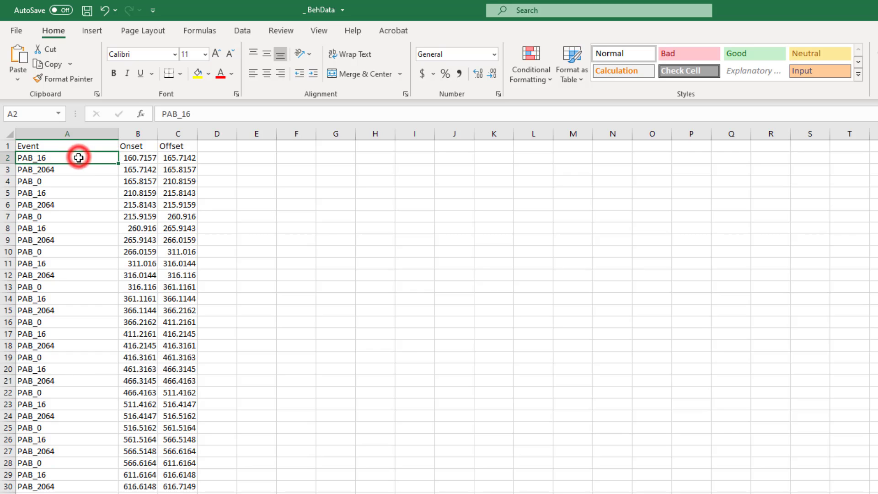
left_click_drag(79, 157, 84, 217)
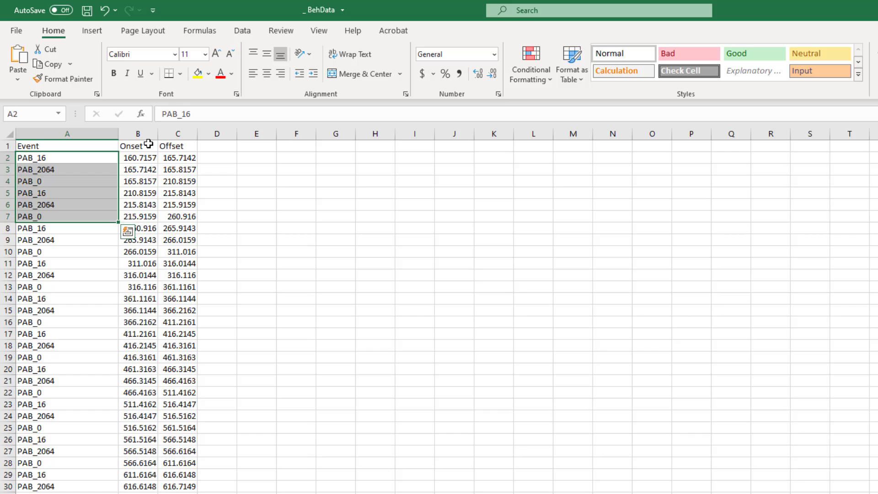
left_click(115, 133)
left_click(138, 133)
left_click(182, 135)
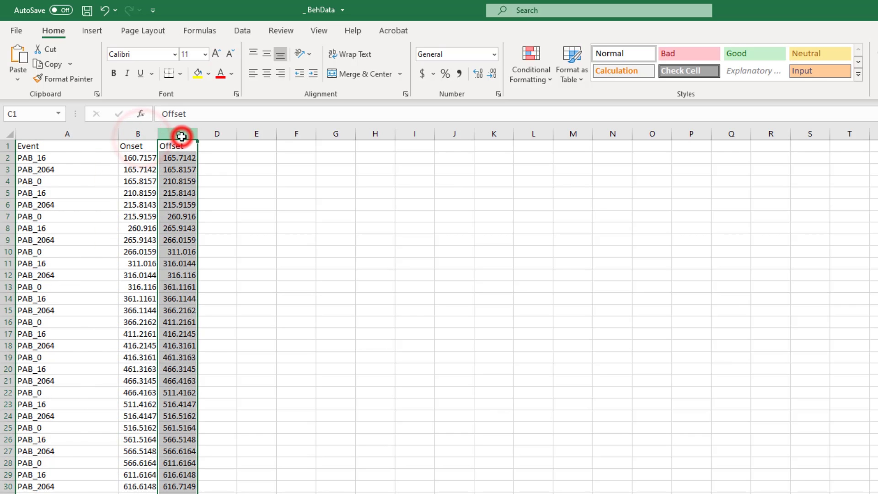
Close the _ BehData file without saving and return to the Data folder
left_click(259, 224)
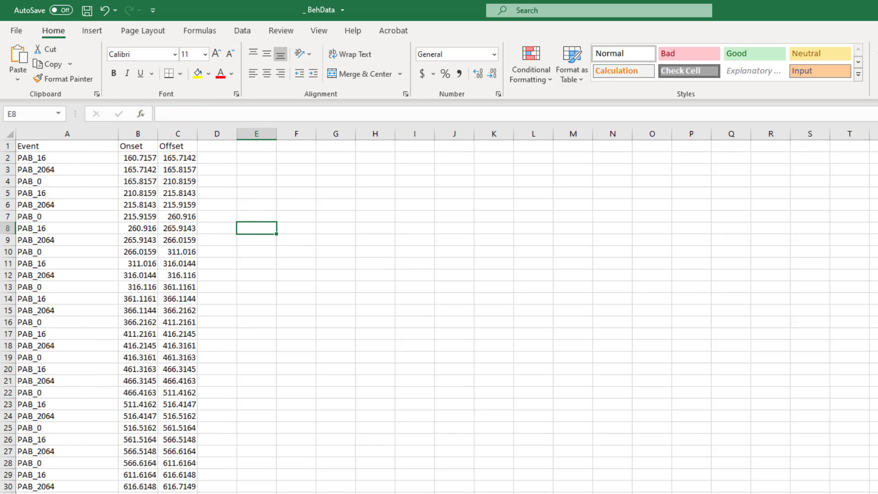
key("ctrl+w")
left_click(610, 355)
key("alt+Tab")
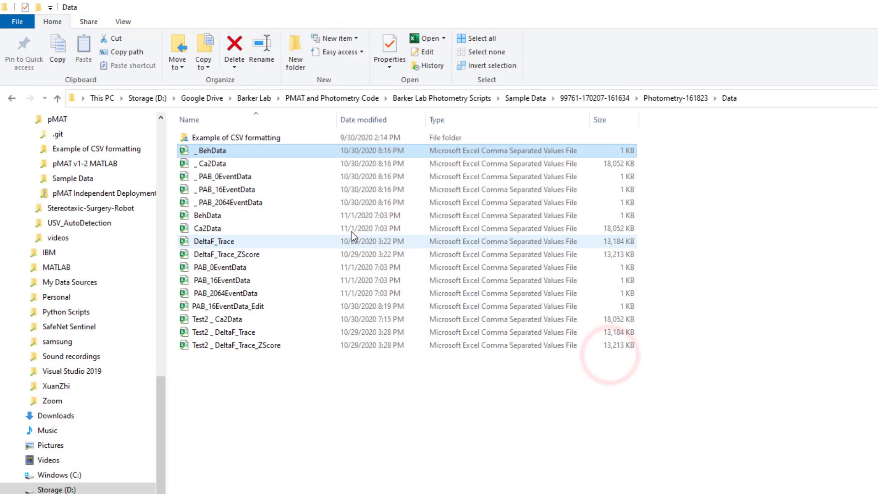
Open the _ Ca2Data CSV file, examine its TimeStamp, Signal and Control columns, and close it without saving
left_click(248, 165)
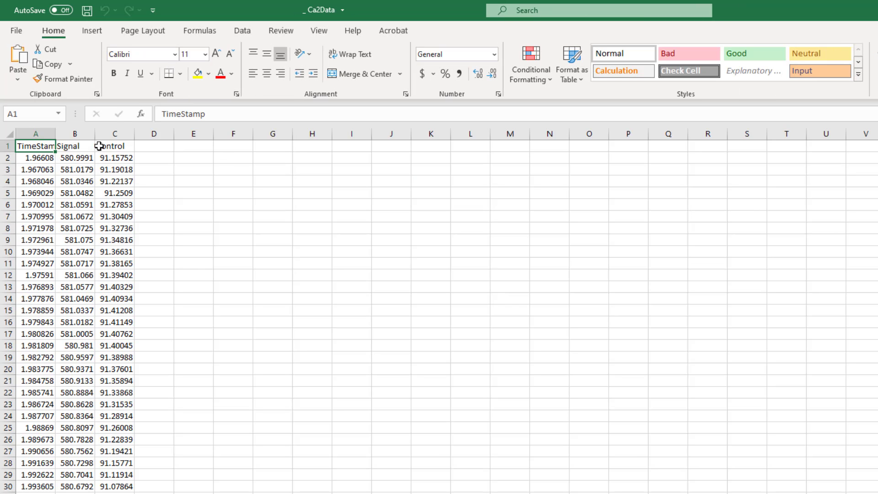
left_click_drag(57, 134, 76, 134)
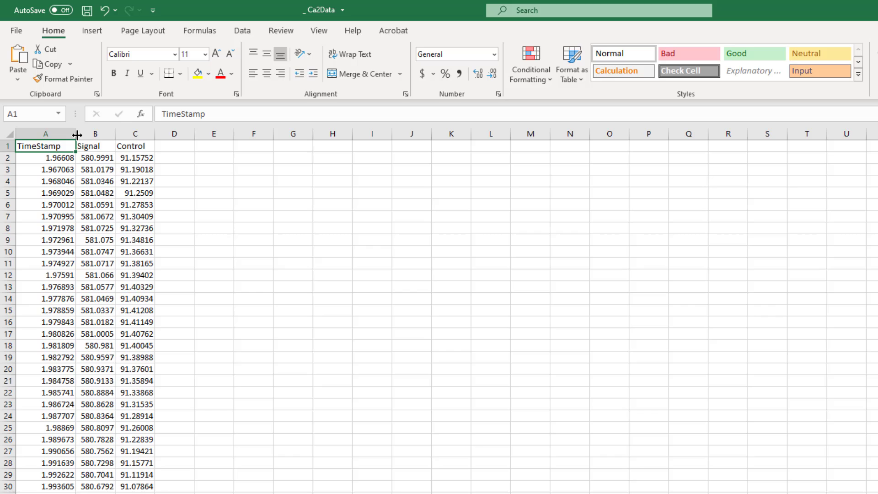
left_click(54, 128)
left_click(54, 128)
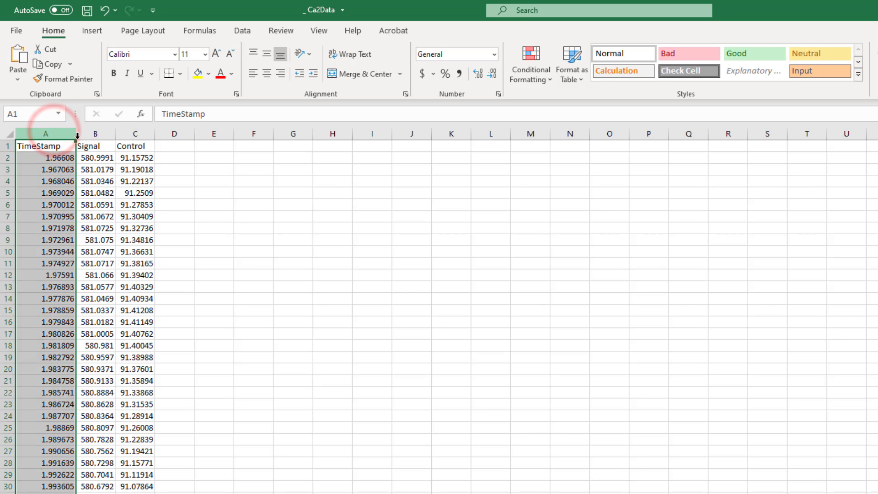
left_click(101, 134)
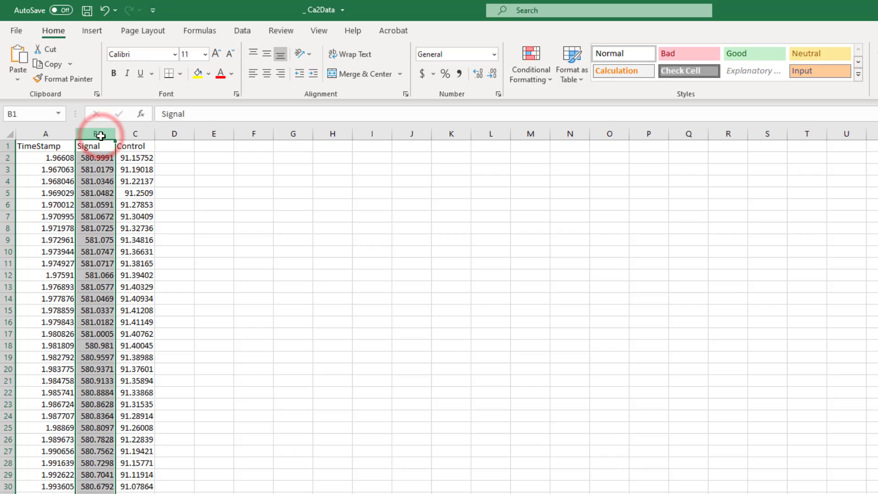
left_click(148, 134)
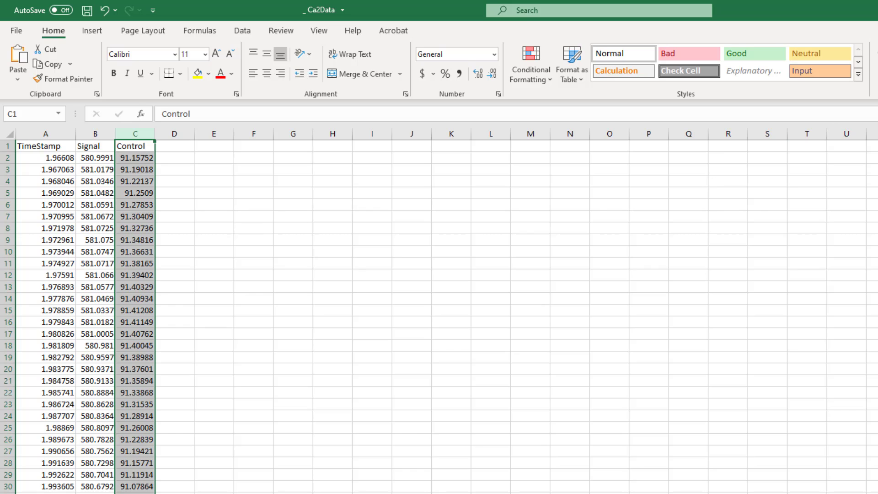
key("alt+F4")
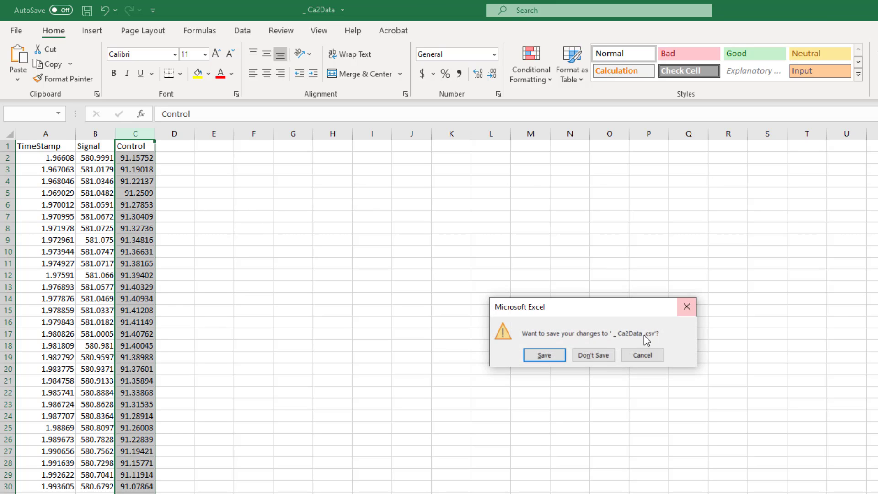
left_click(597, 353)
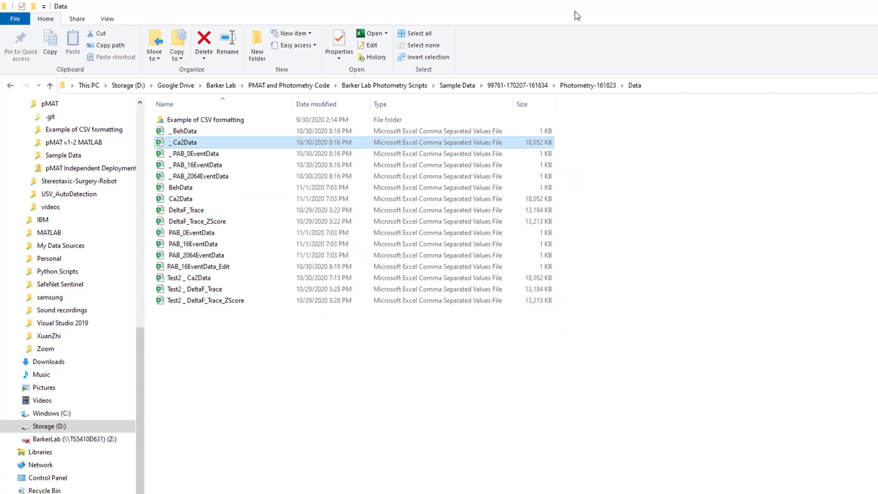
Move the Data folder window aside to view the pMAT window, and return to the Data folder
left_click_drag(489, 12, 479, 328)
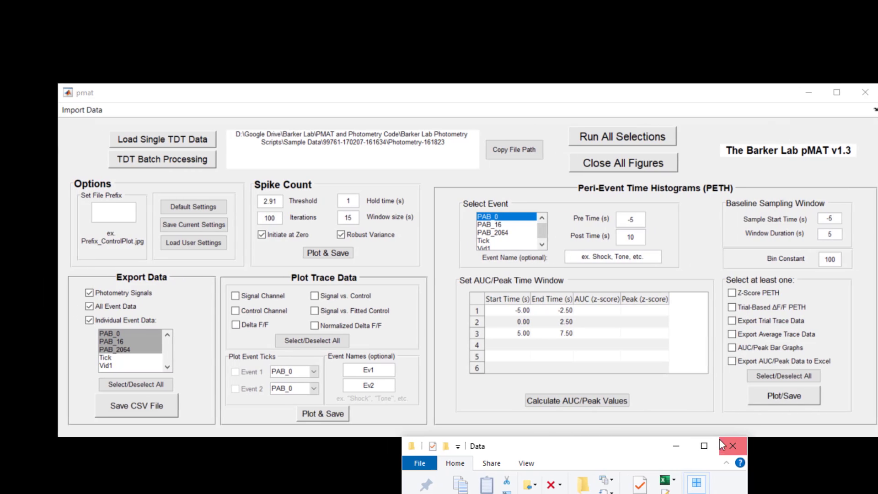
left_click(669, 446)
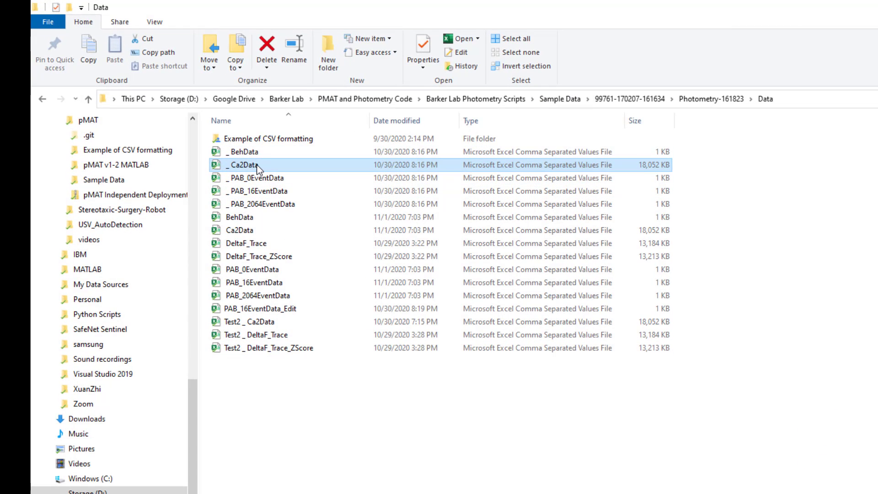
left_click(338, 455)
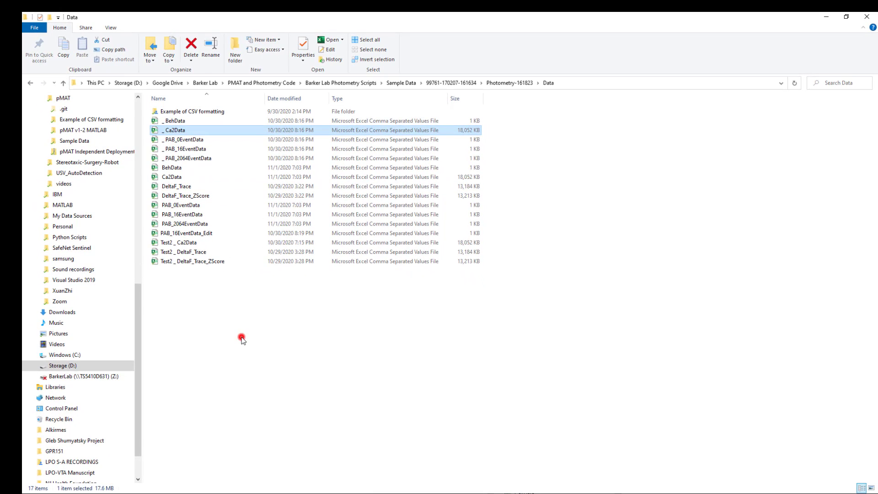
Reopen the _ Ca2Data CSV file and widen its TimeStamp column
left_click(178, 132)
right_click(178, 131)
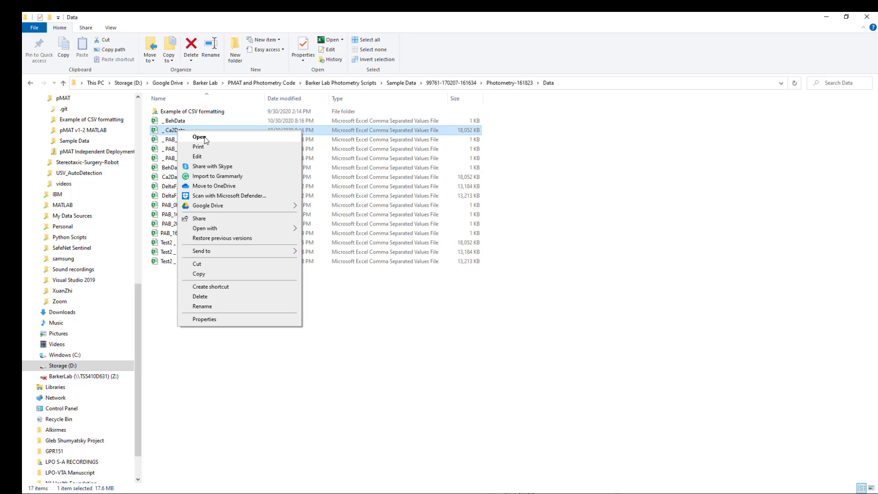
left_click(205, 139)
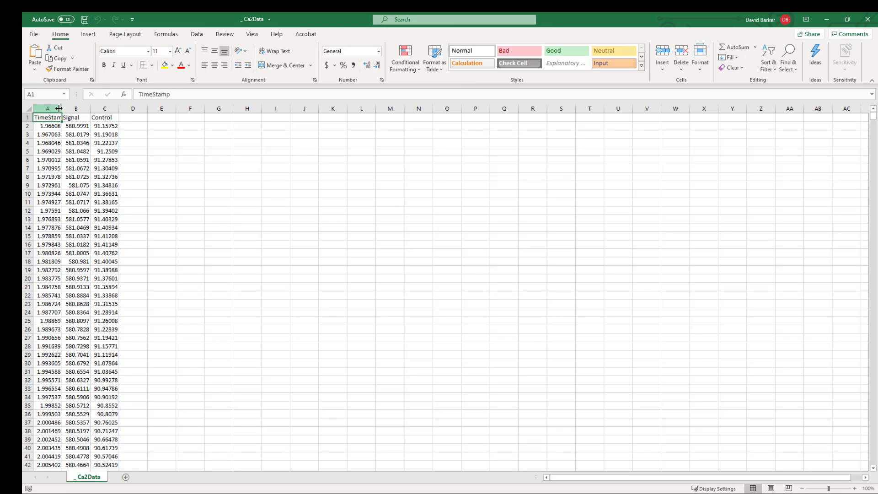
left_click_drag(62, 108, 88, 108)
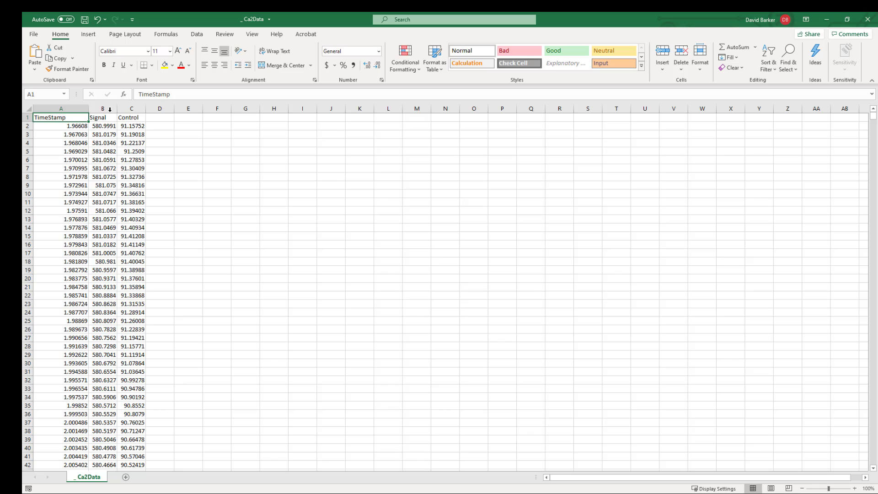
Insert a basic 2-D line chart of the whole Signal column and enlarge it
left_click(109, 109)
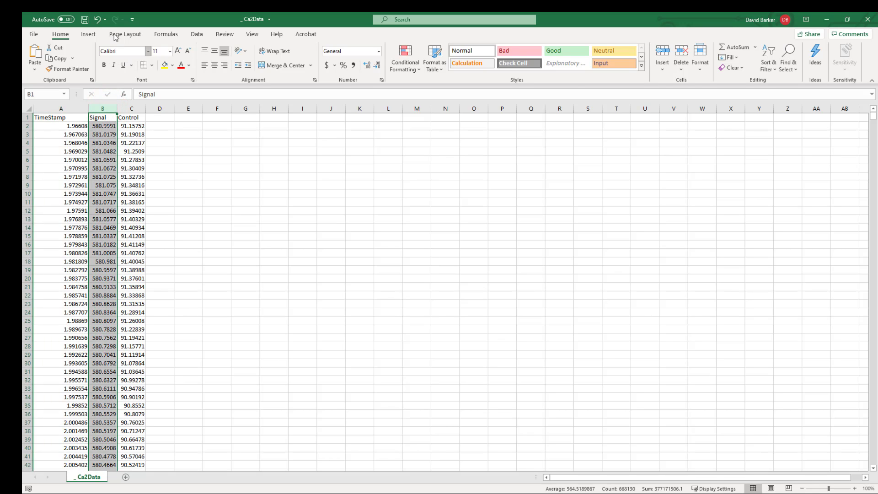
left_click(88, 34)
left_click(422, 58)
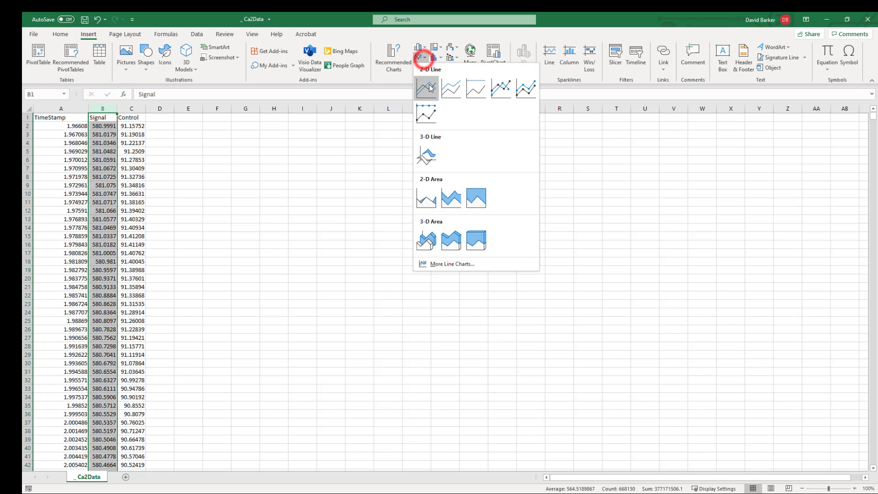
left_click(429, 87)
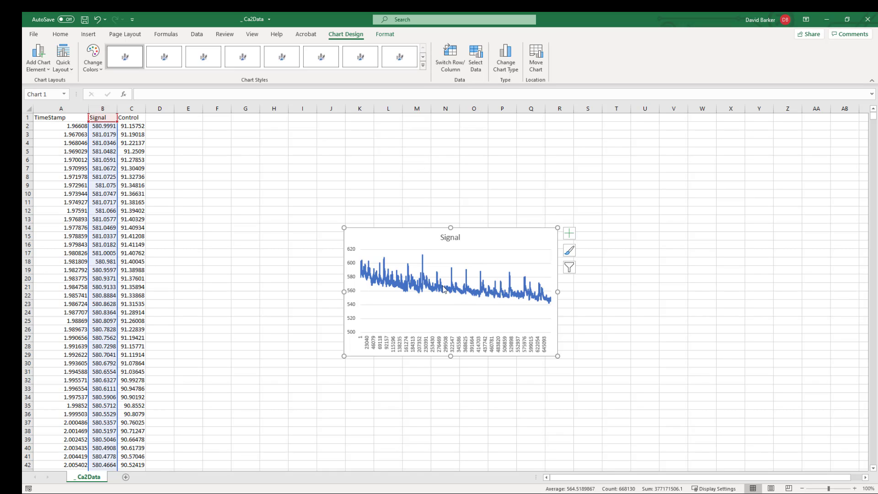
left_click_drag(343, 228, 559, 356)
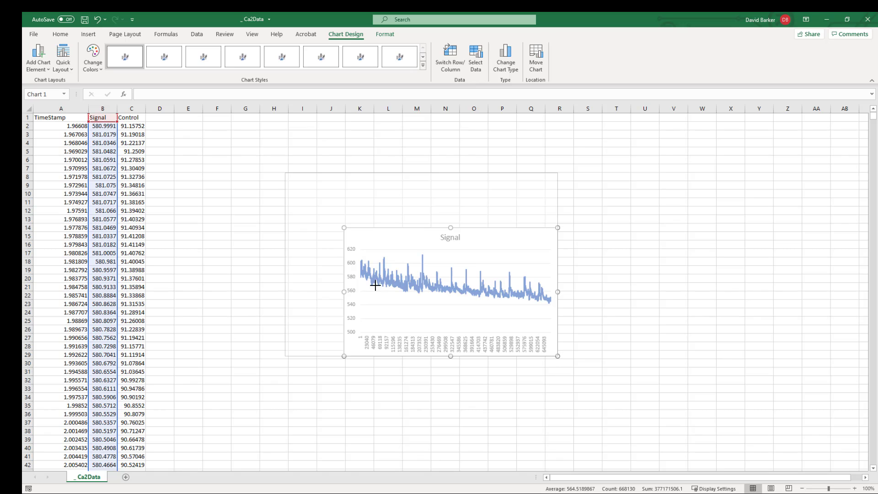
Highlight rows 13 to 25 and the range A13:C23 for inspection, and close the _ Ca2Data file without saving
left_click(27, 219)
left_click_drag(27, 220, 27, 320)
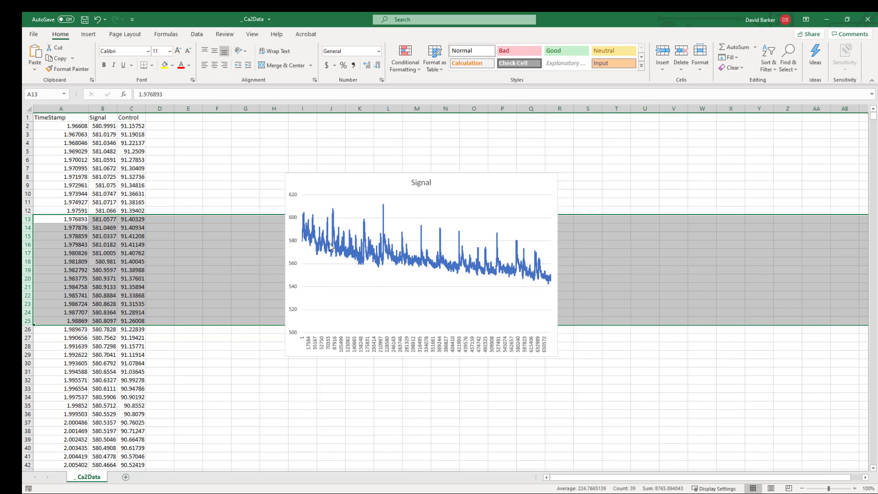
left_click(52, 220)
left_click_drag(76, 220, 130, 305)
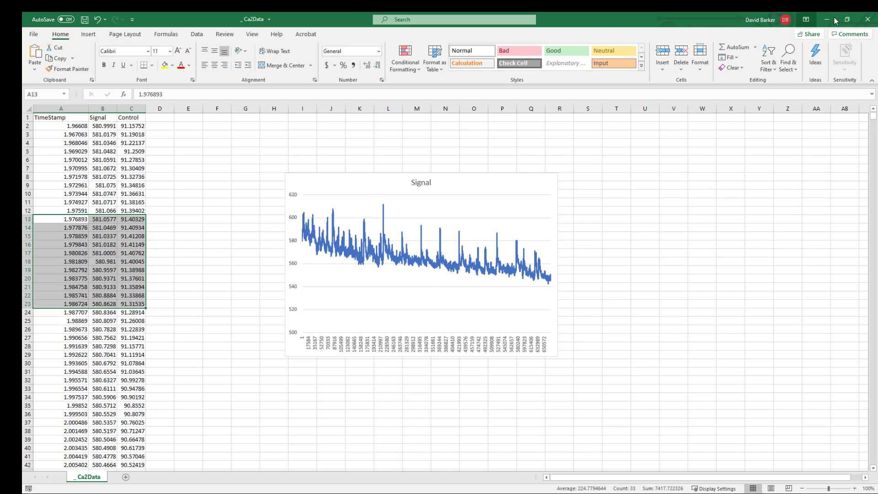
left_click(868, 19)
left_click(461, 270)
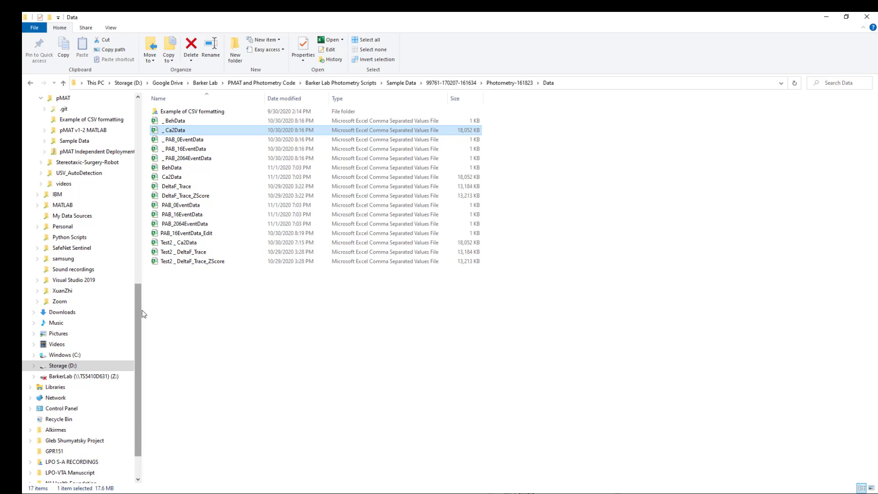
Open the _ PAB_2064EventData CSV file from the Data folder and widen its Event column
left_click(185, 160)
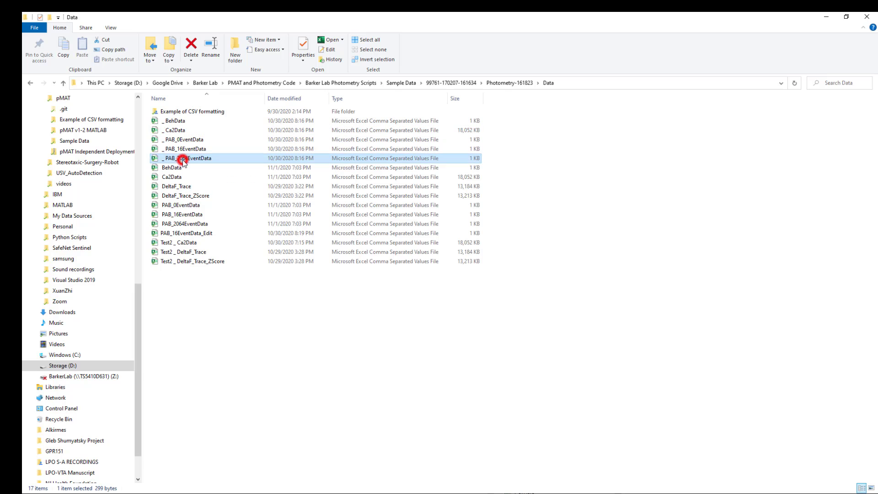
right_click(183, 161)
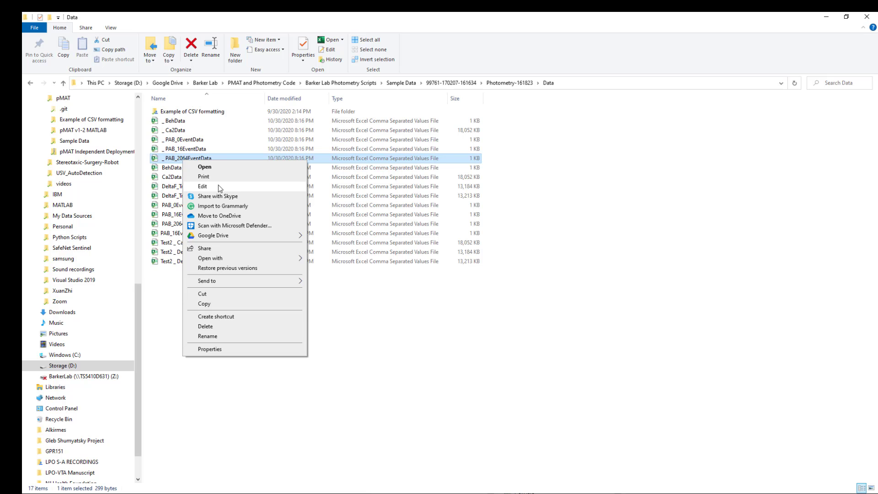
left_click(212, 168)
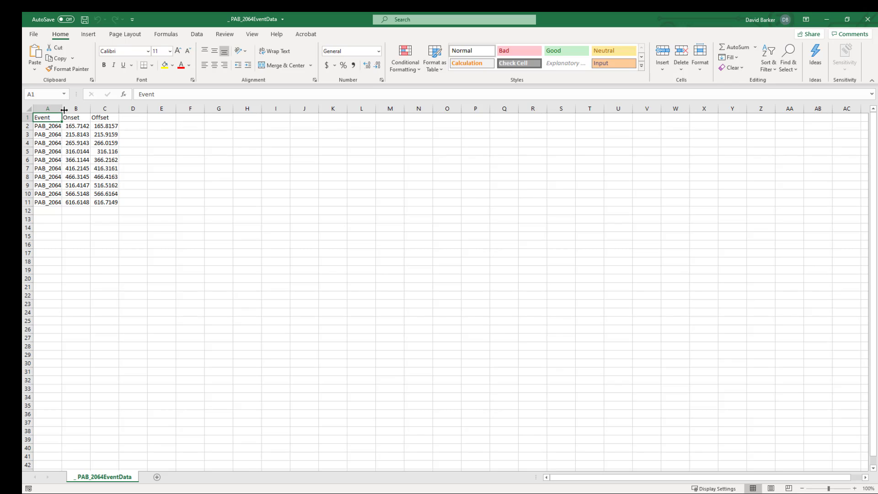
left_click_drag(64, 108, 104, 108)
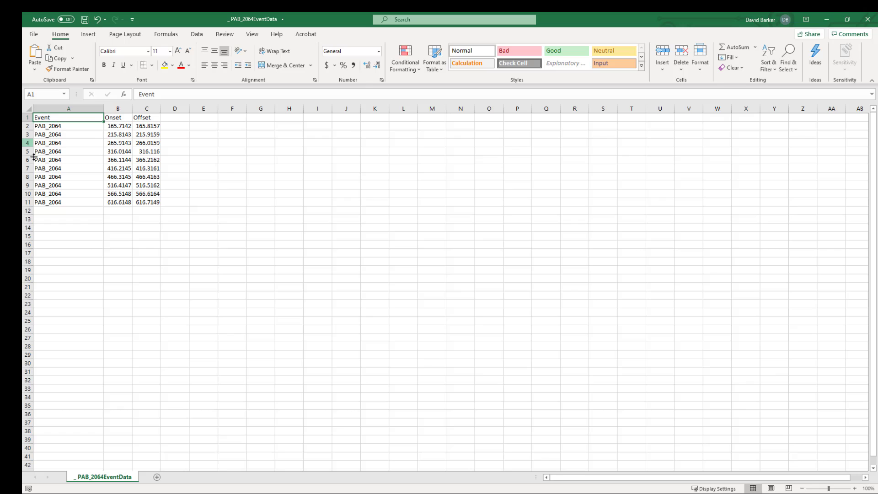
Delete the contents of the last five event rows, range A7:C11
left_click(61, 202)
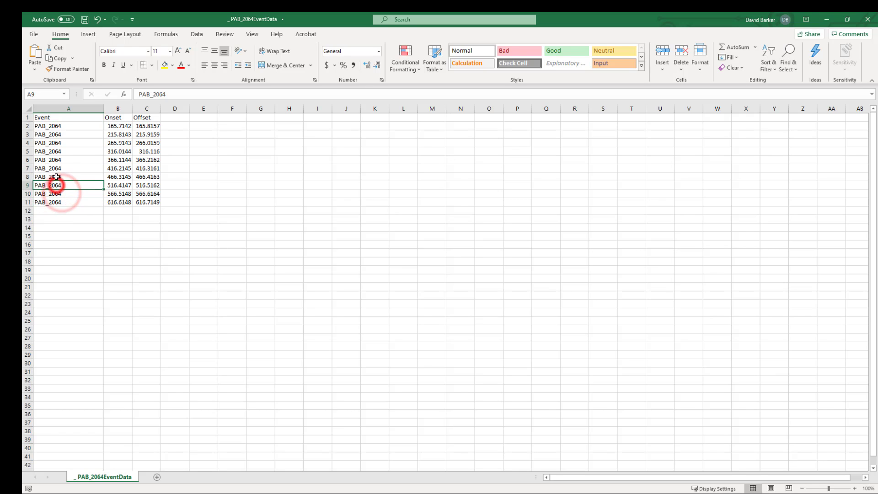
left_click_drag(52, 168, 154, 204)
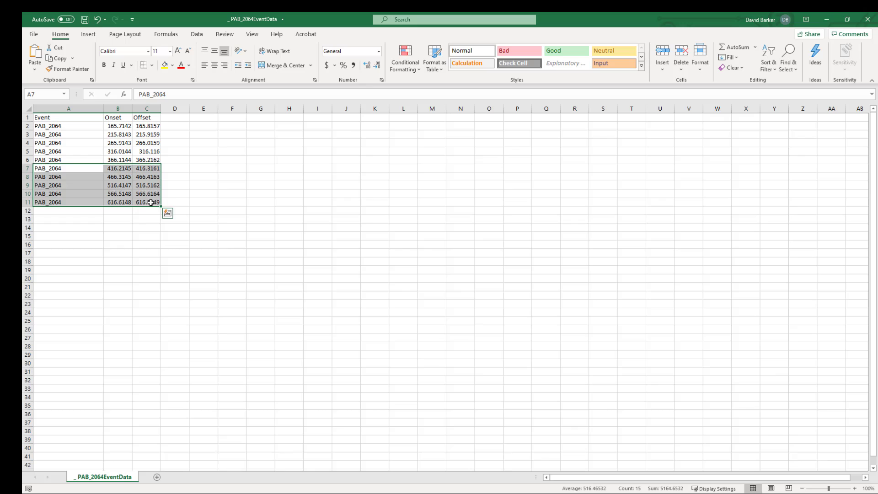
key("Delete")
Rename the first event in cell A2 to PAB_2064E
left_click(76, 127)
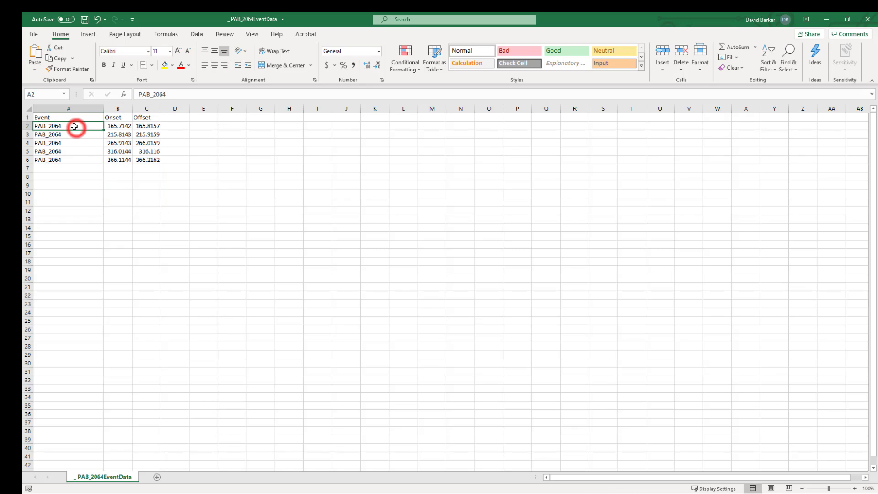
left_click(178, 94)
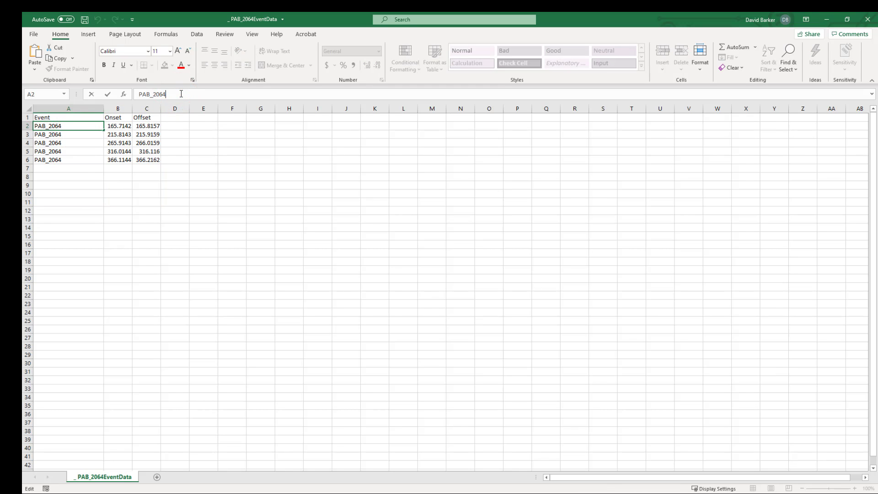
type("E")
left_click(72, 186)
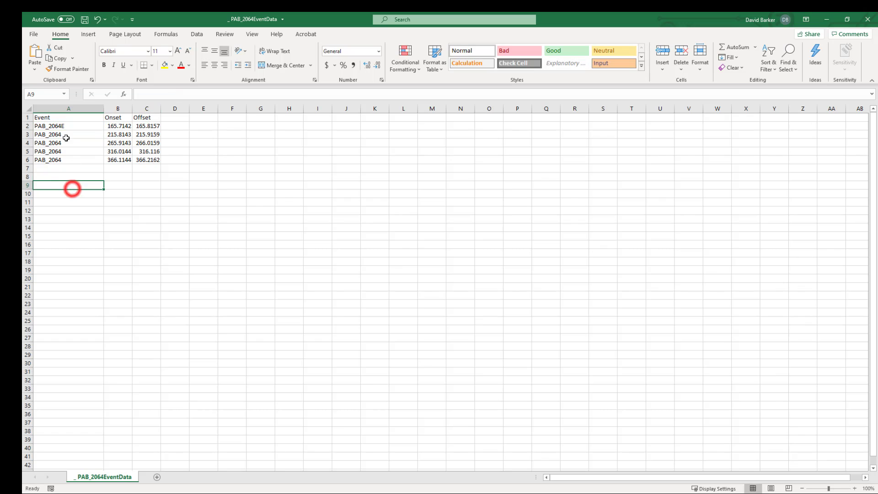
Copy the event name PAB_2064E from cell A2 into the remaining event cells A3 to A6
left_click(65, 127)
key("ctrl+c")
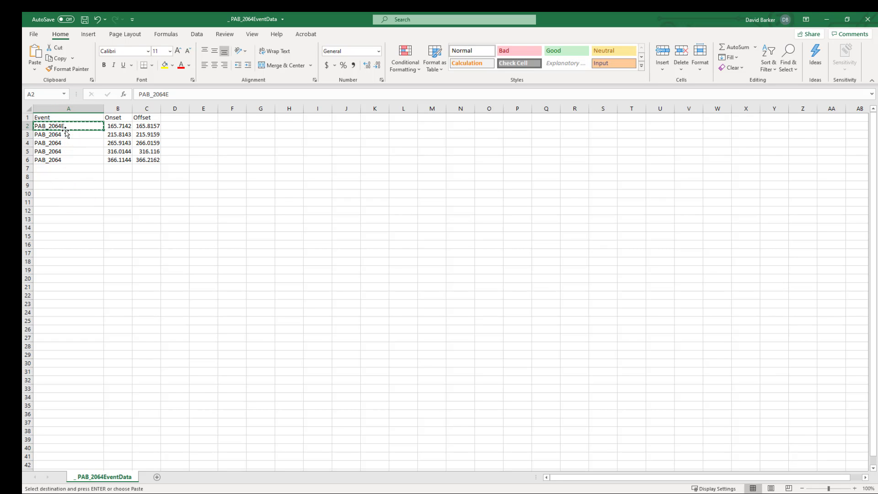
left_click(65, 132)
key("ctrl+v")
key("Down")
key("ctrl+v")
key("Down")
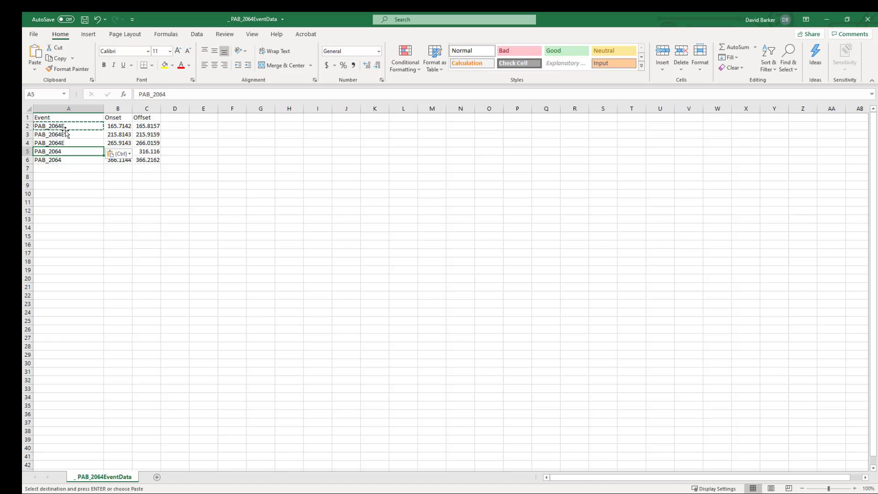
key("ctrl+v")
key("Down")
key("ctrl+v")
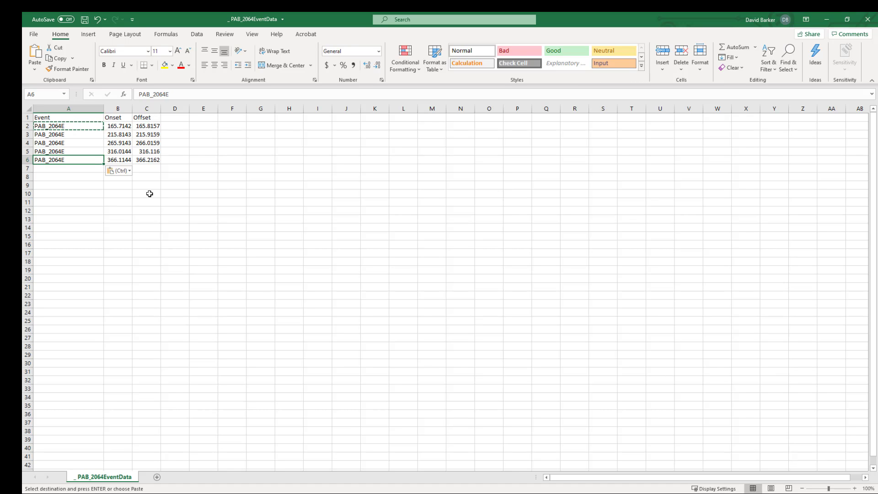
left_click(148, 193)
Save the edited event sheet as a new CSV file named _ PAB_2064Early in the Data folder and close it
left_click(33, 35)
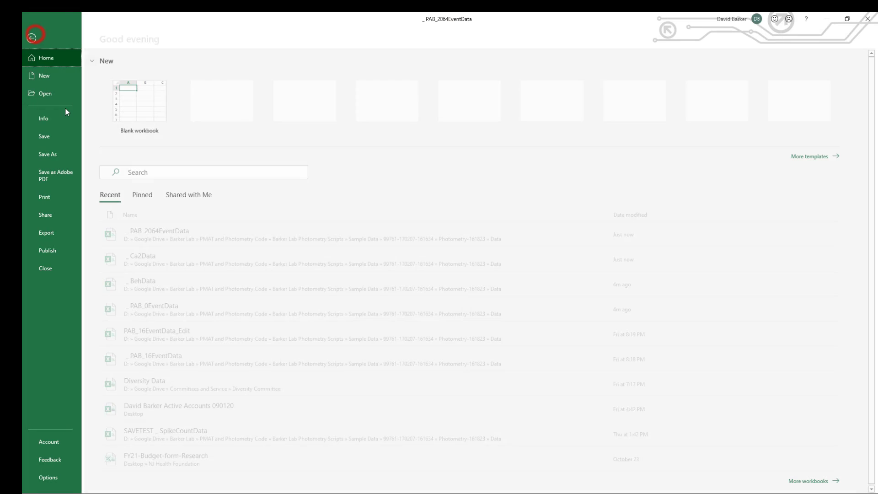
left_click(62, 156)
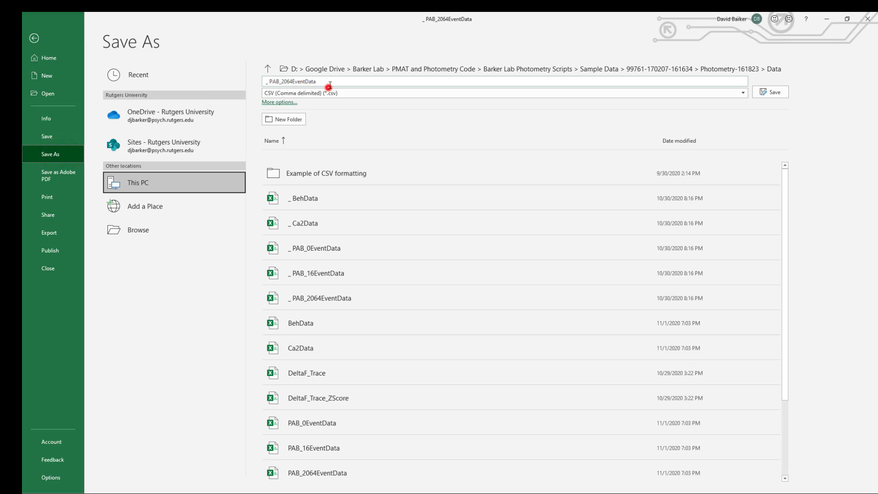
left_click(336, 83)
left_click_drag(336, 82, 295, 83)
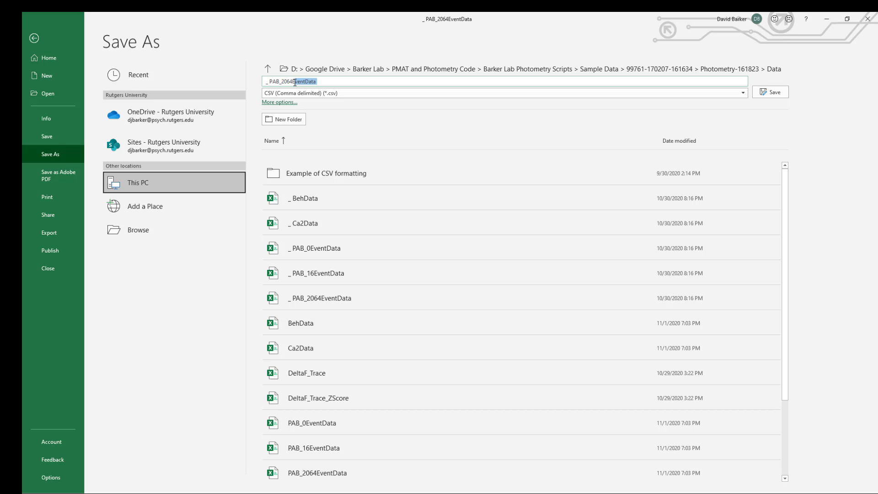
key("BackSpace")
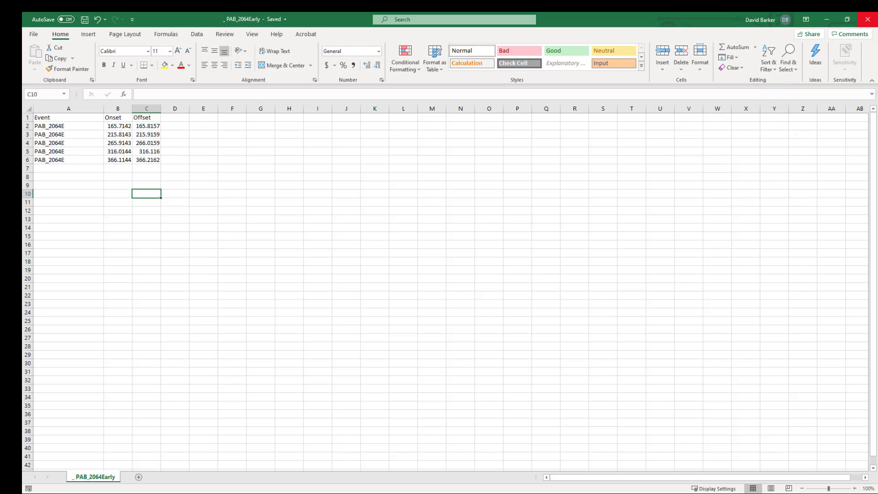
left_click(867, 19)
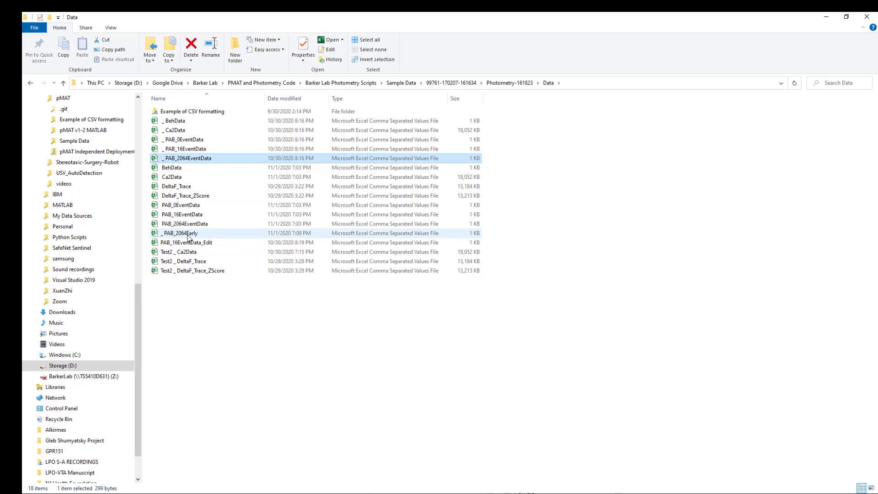
Reopen the original _ PAB_2064EventData CSV file and delete its first five event rows, rows 2 to 6
double_click(215, 158)
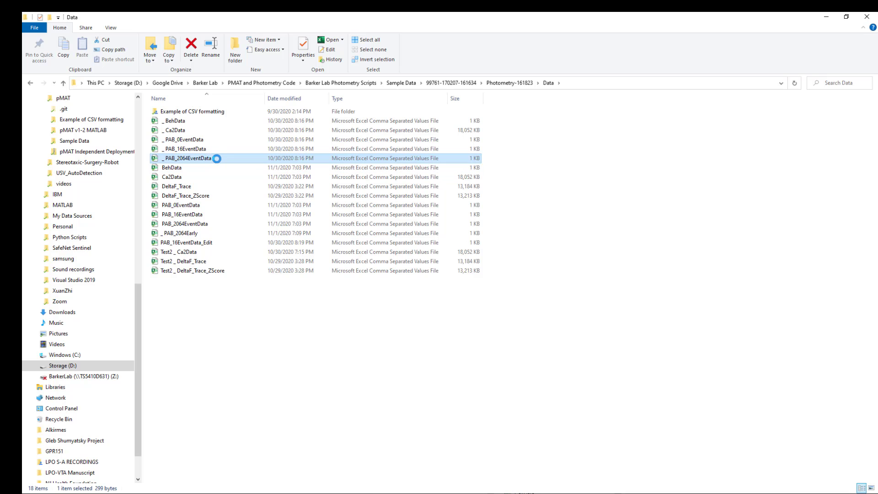
right_click(217, 158)
left_click(222, 161)
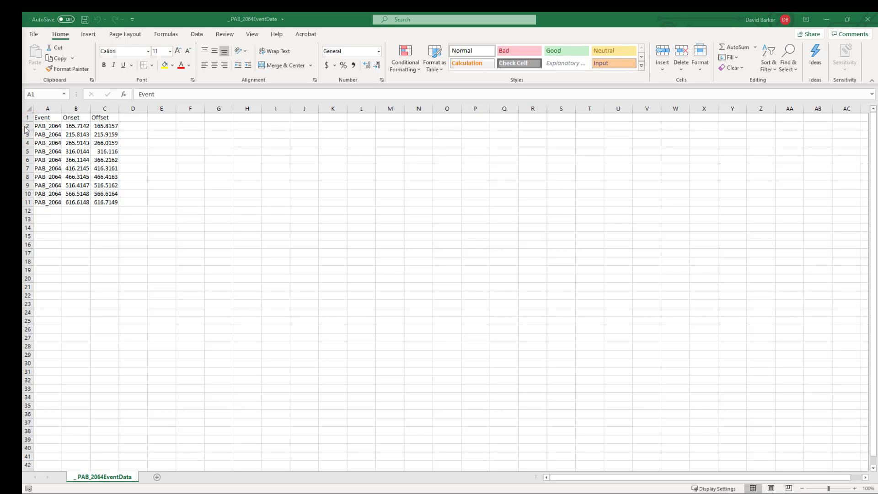
left_click_drag(26, 127, 26, 140)
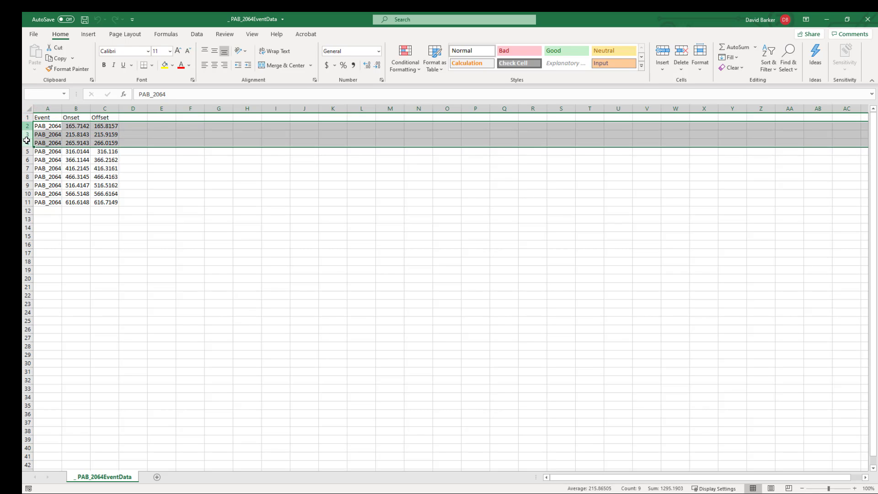
left_click_drag(28, 160, 28, 161)
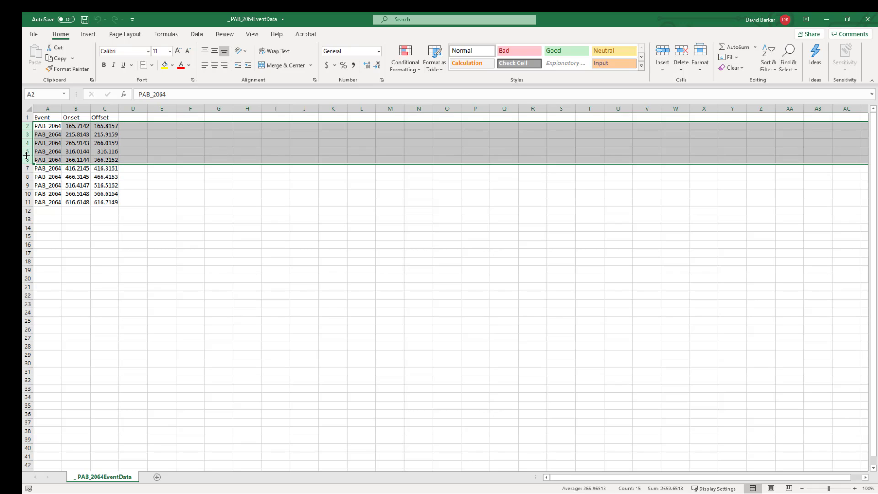
right_click(27, 156)
left_click(67, 242)
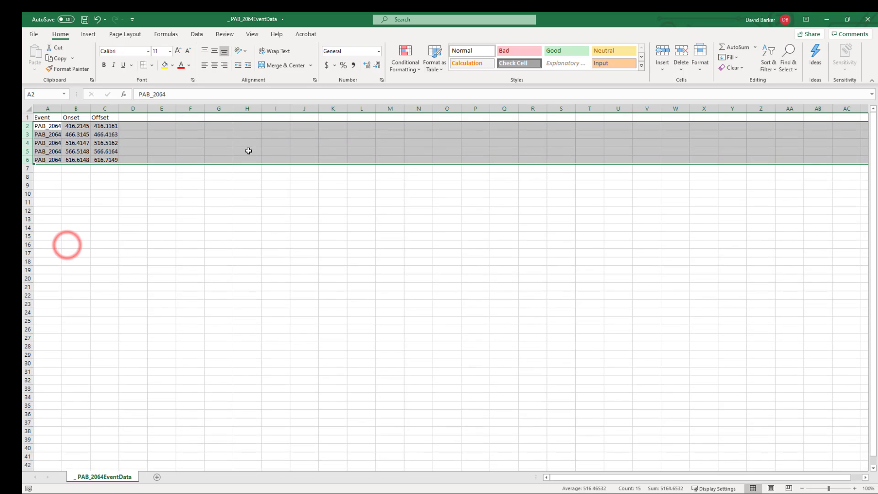
Widen the Event column, rename the event in cell A2 to PAB_2064L, and fill that name down to A6
left_click(139, 202)
left_click_drag(61, 110, 94, 111)
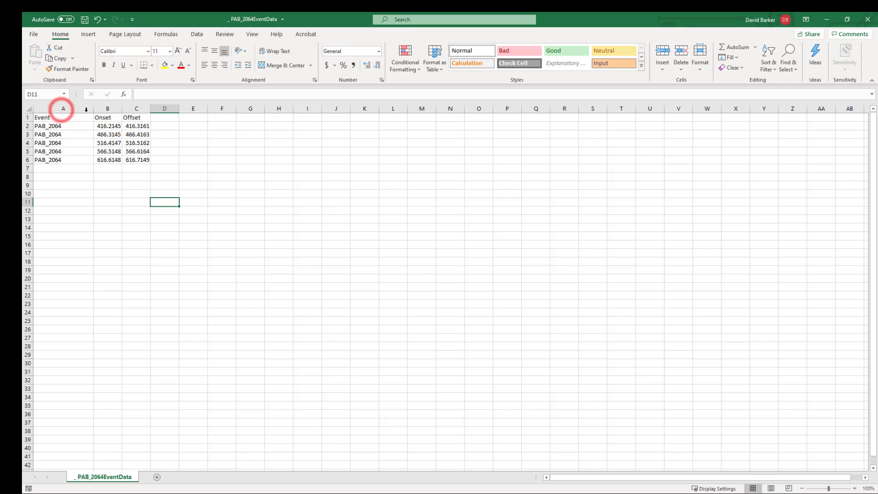
left_click(68, 125)
left_click(174, 93)
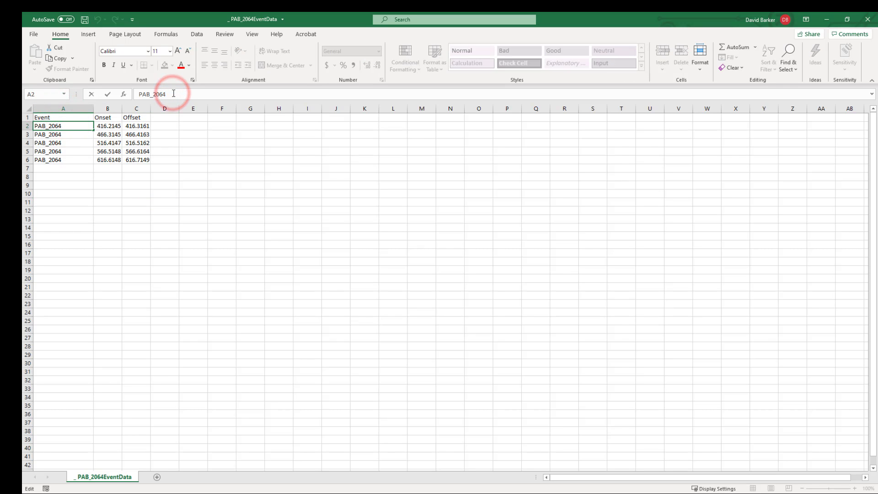
type("L")
left_click(85, 204)
left_click(65, 123)
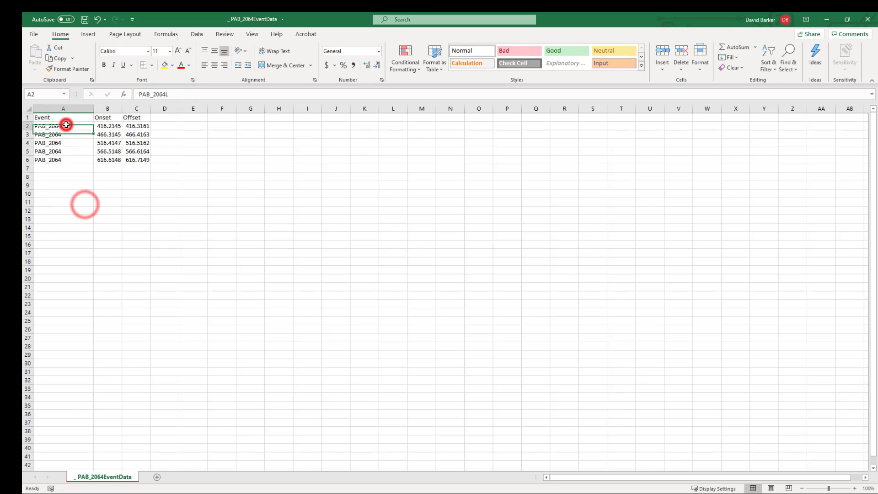
left_click_drag(93, 130, 93, 165)
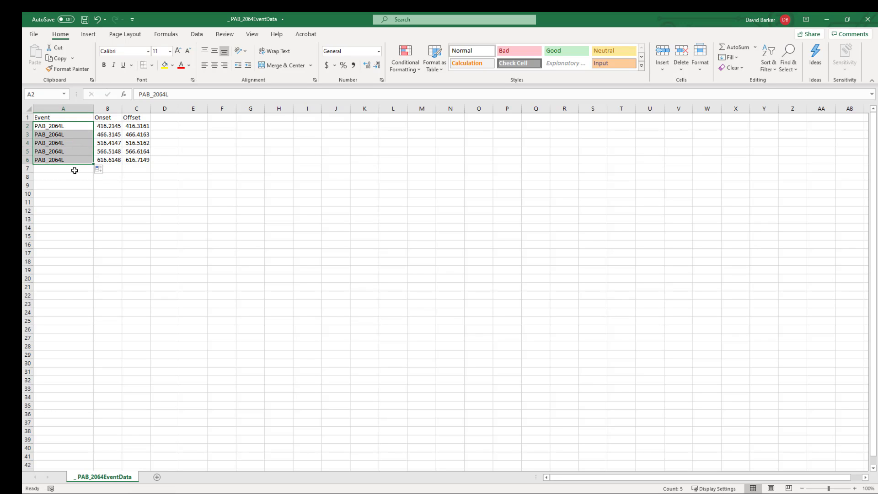
Save the edited event sheet as a new CSV file named _ PAB_2064Late in the Data folder and close it
left_click(42, 35)
left_click(72, 158)
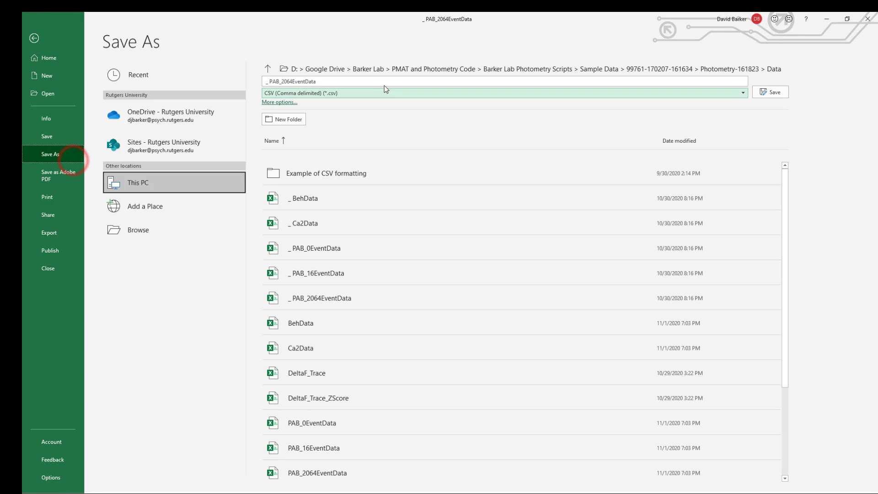
left_click(286, 93)
left_click(285, 93)
left_click(339, 81)
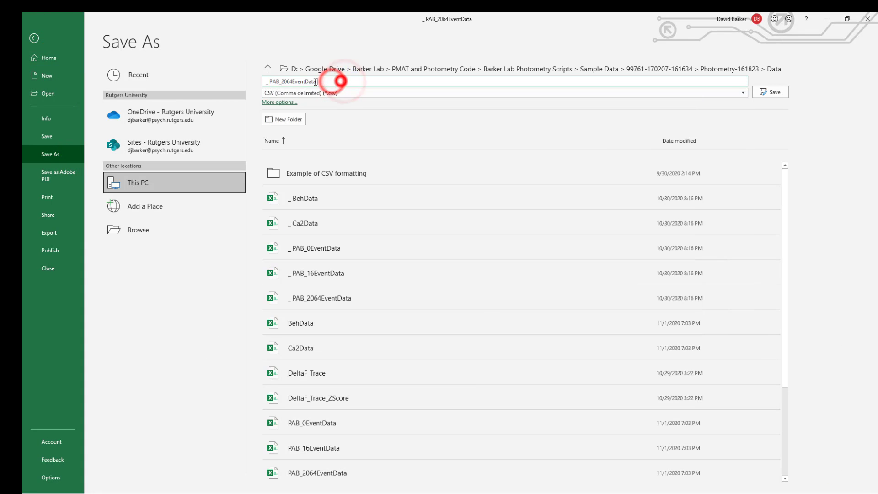
left_click_drag(316, 82, 293, 81)
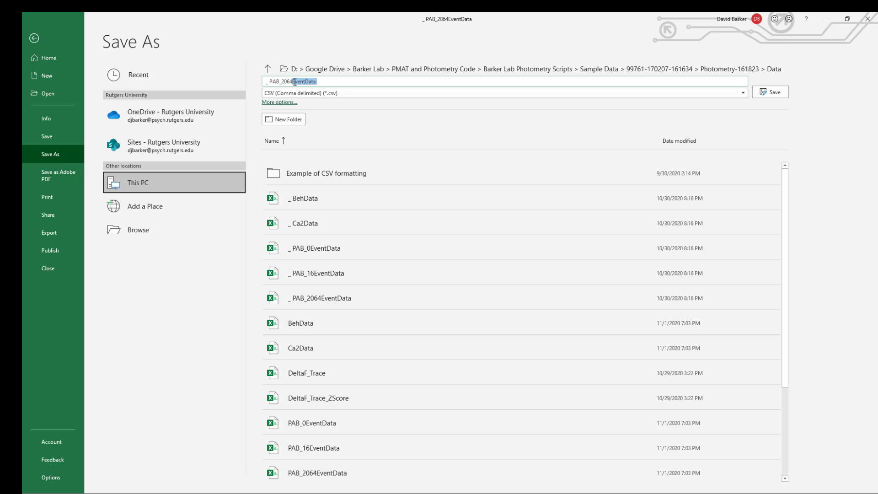
type("Dat")
left_click(768, 92)
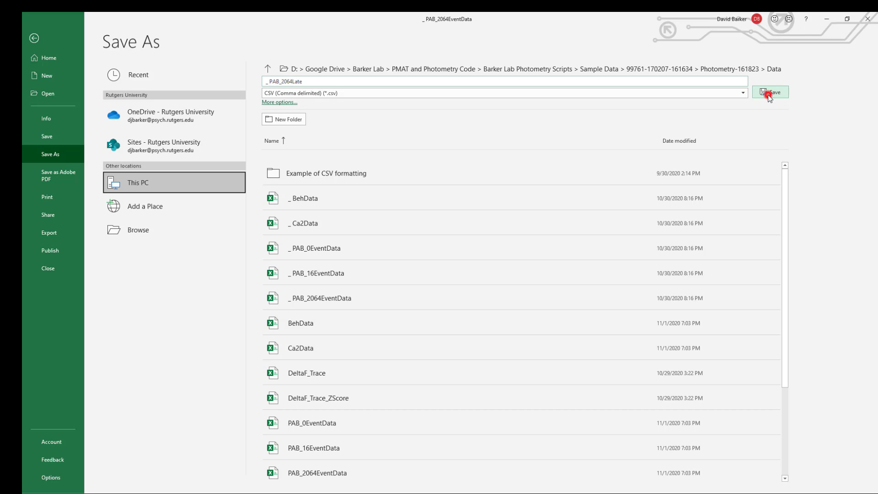
left_click(873, 19)
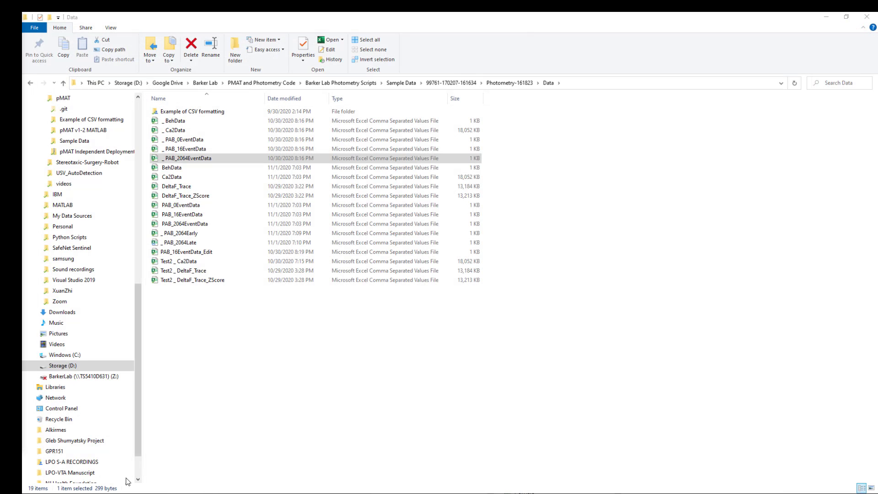
Switch to pMAT, append the event data from the _ PAB_2064Early CSV, and select PAB_2064E for individual event export
left_click(827, 17)
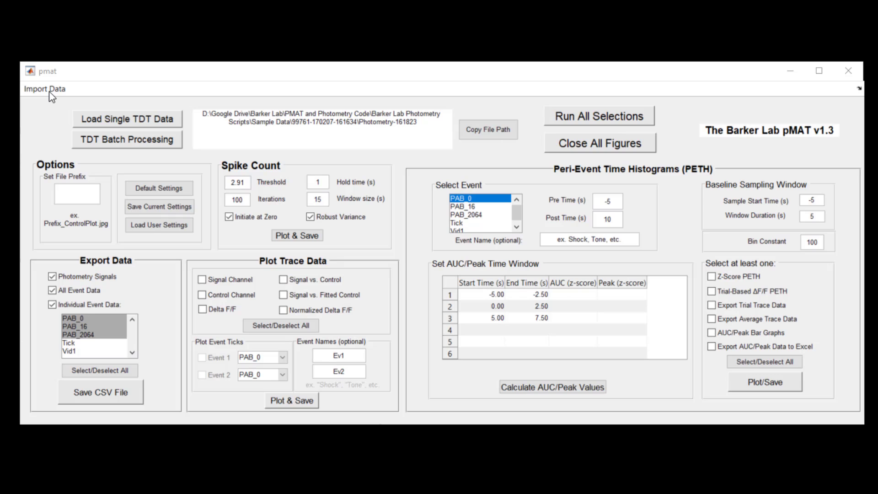
left_click(49, 90)
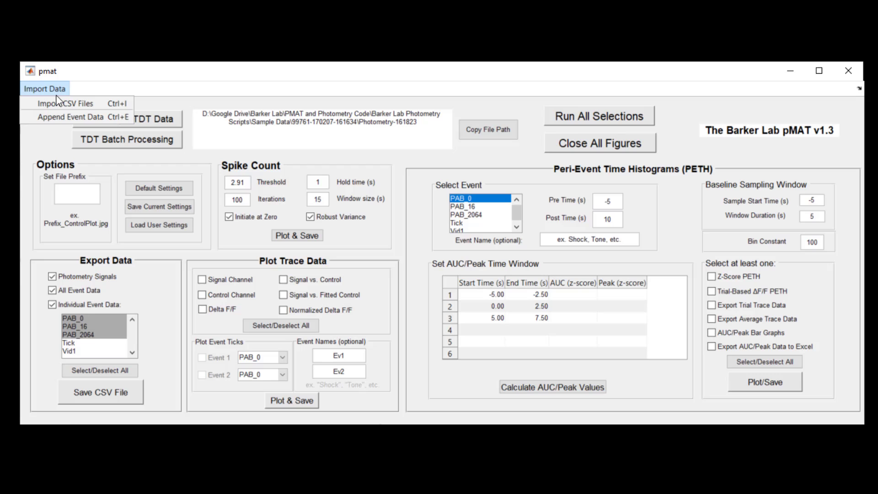
left_click(65, 118)
scroll(226, 242, "down", 2)
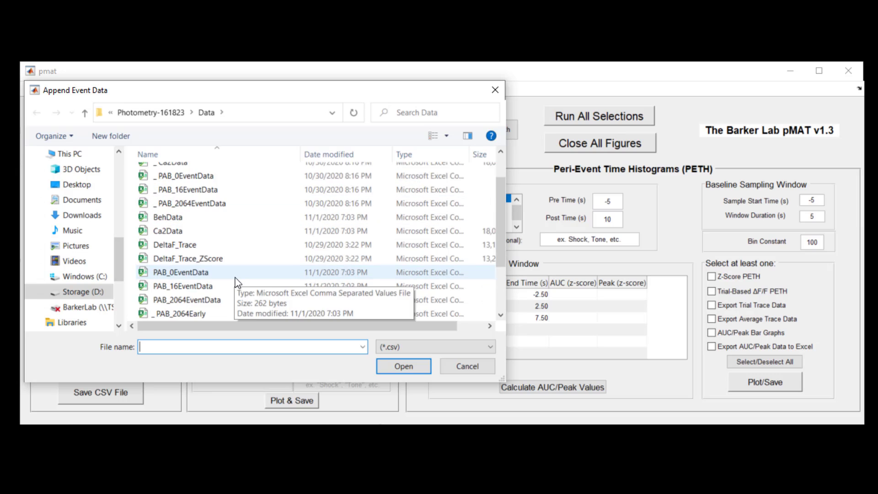
left_click(210, 277)
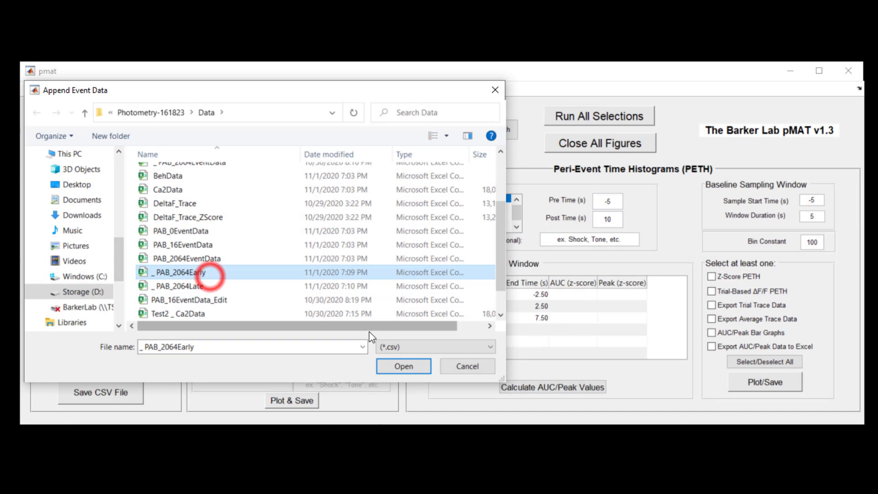
left_click(394, 362)
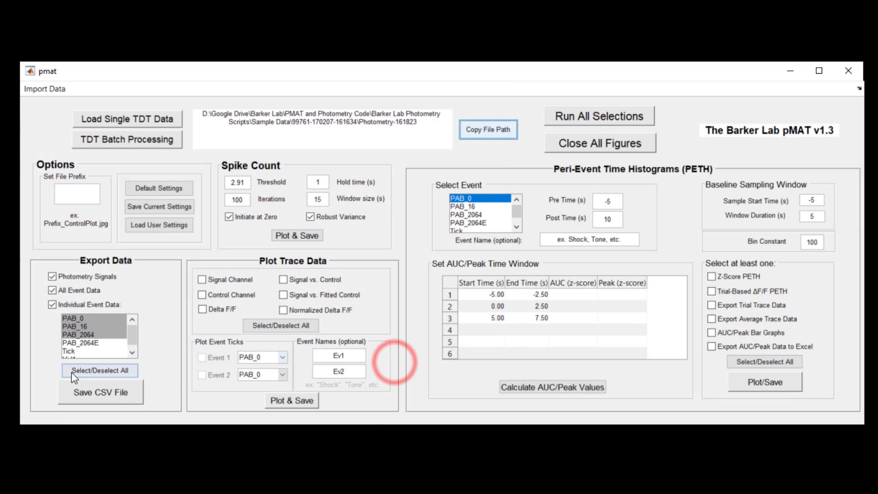
left_click(83, 343)
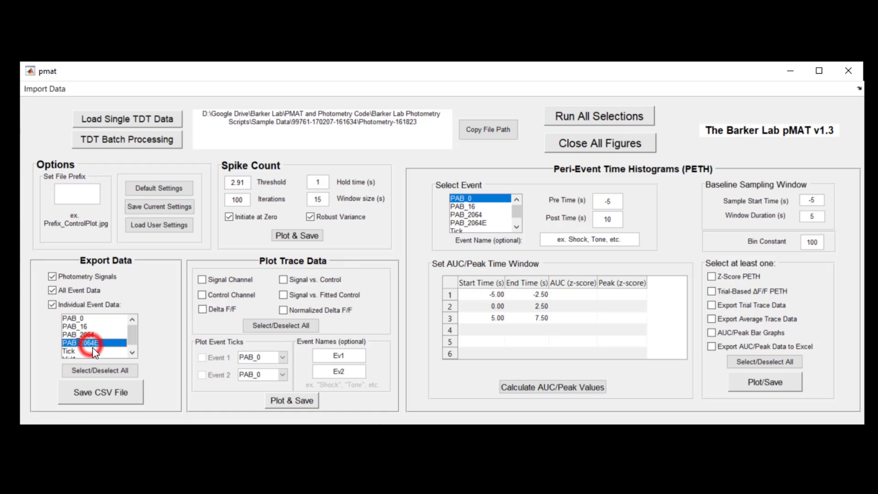
Append the event data from the _ PAB_2064Late CSV file to the loaded recording
left_click(49, 88)
left_click(72, 113)
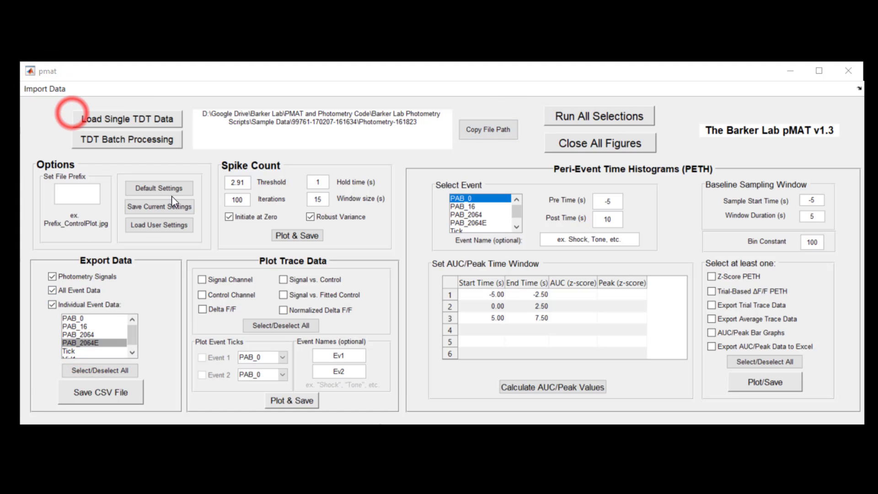
scroll(202, 277, "down", 2)
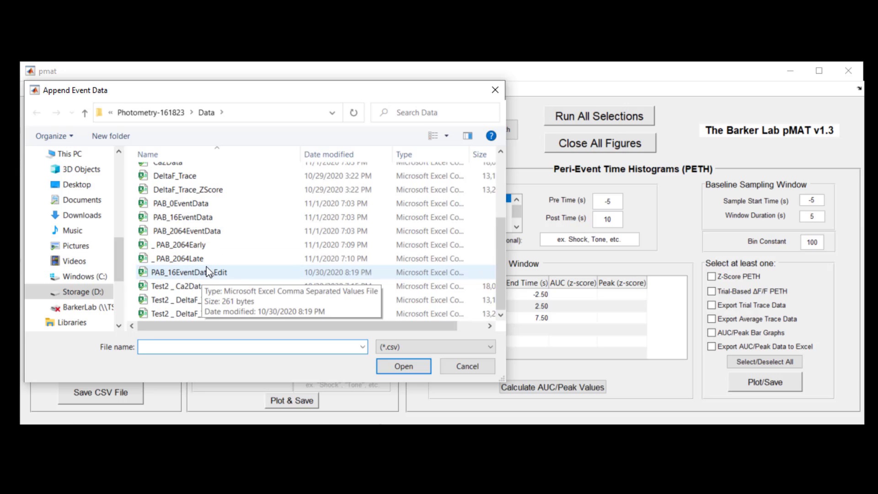
left_click(196, 257)
left_click(418, 366)
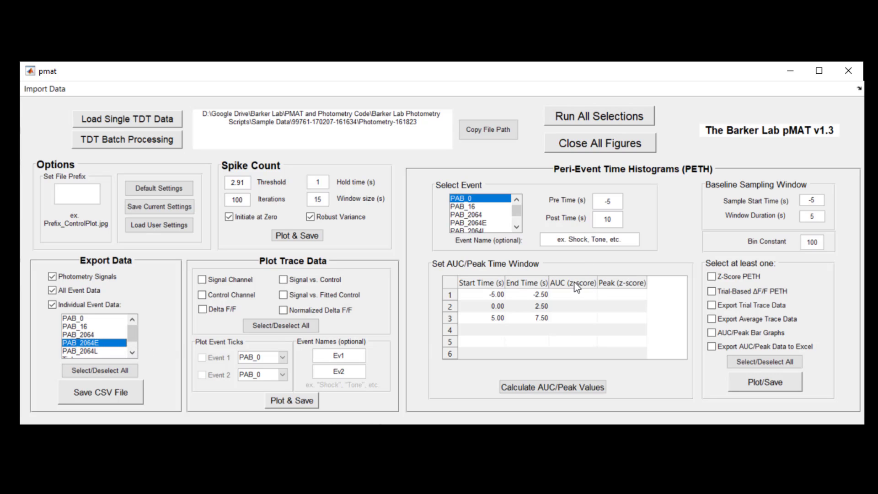
Select PAB_2064E as the peri-event histogram event and review the events offered for the Event 1 trace ticks
left_click(484, 223)
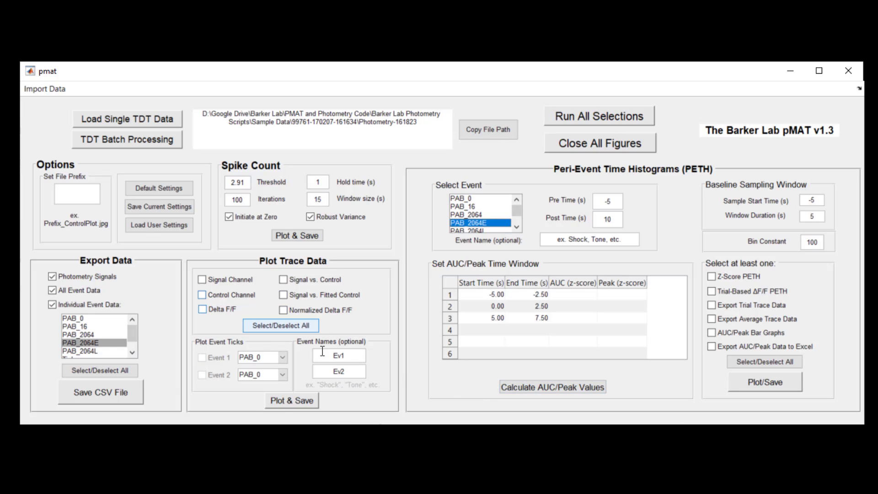
left_click(283, 358)
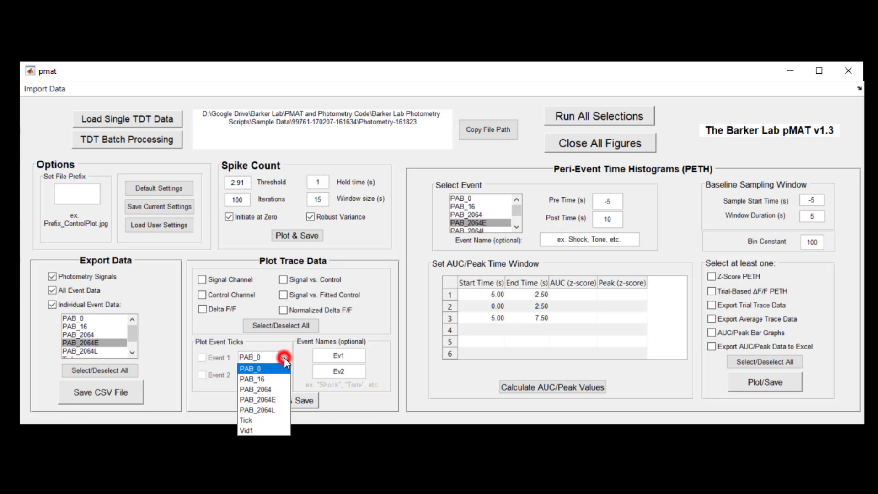
left_click(398, 364)
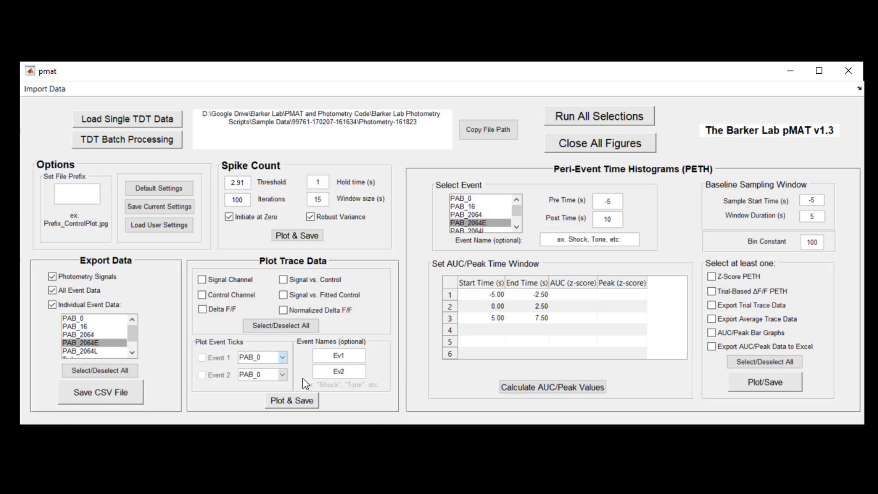
left_click(273, 357)
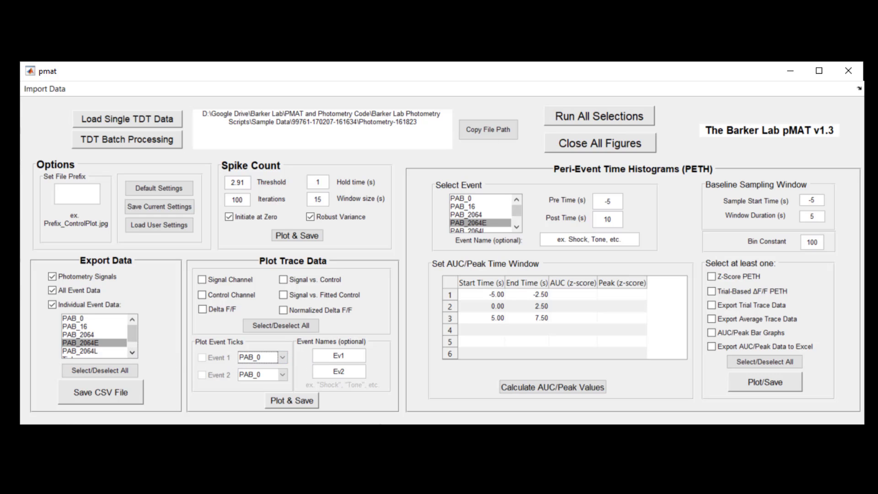